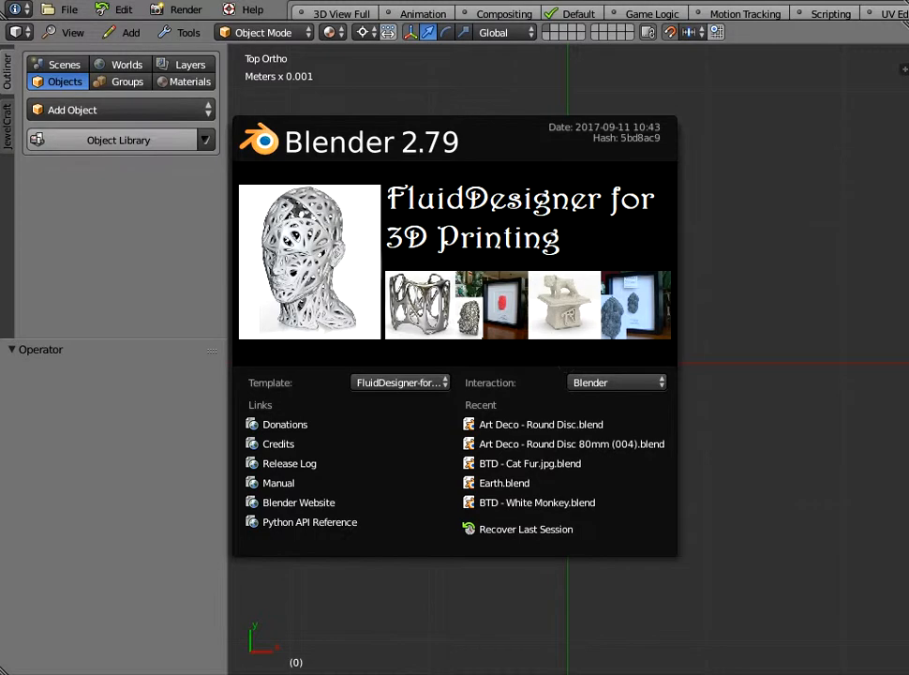
Step: Dismiss the splash screen and add a cube mesh with a 10 mm radius at the origin
{"action": "key", "text": "Escape"}
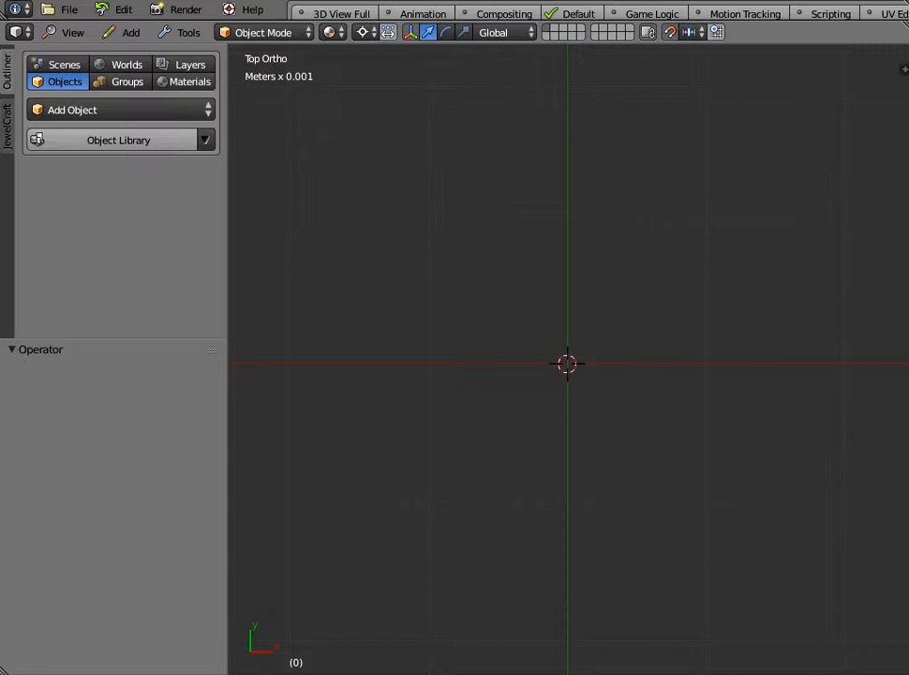
{"action": "left_click", "coordinate": [125, 32]}
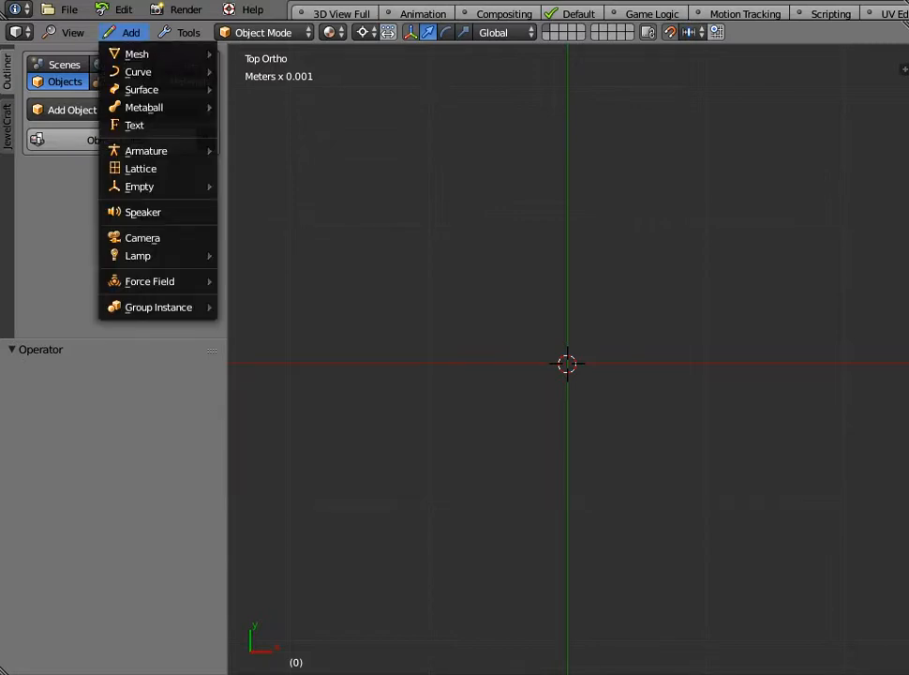
{"action": "mouse_move", "coordinate": [141, 53]}
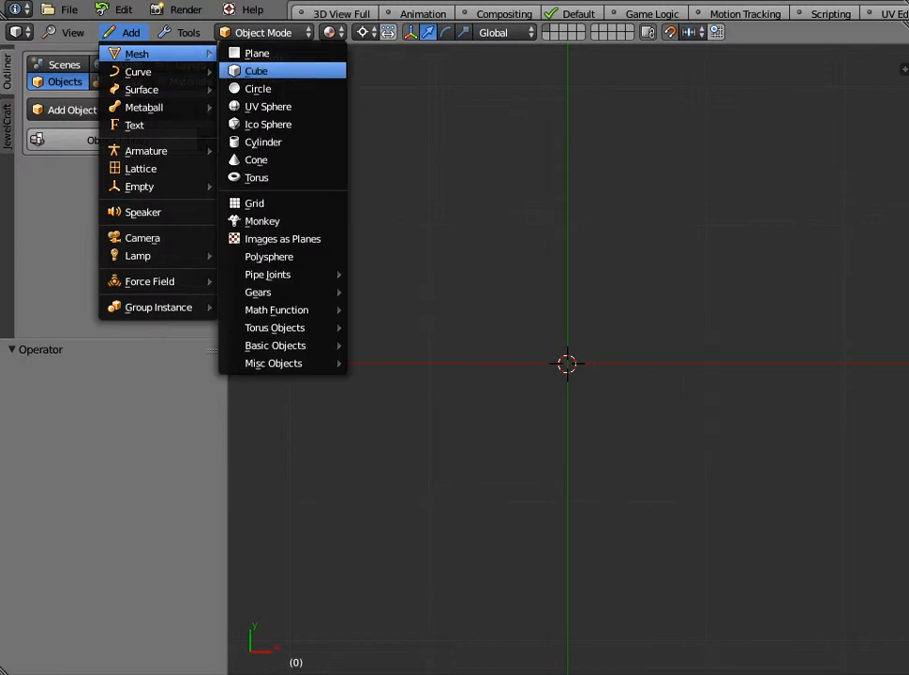
{"action": "left_click", "coordinate": [256, 71]}
{"action": "left_click", "coordinate": [112, 393]}
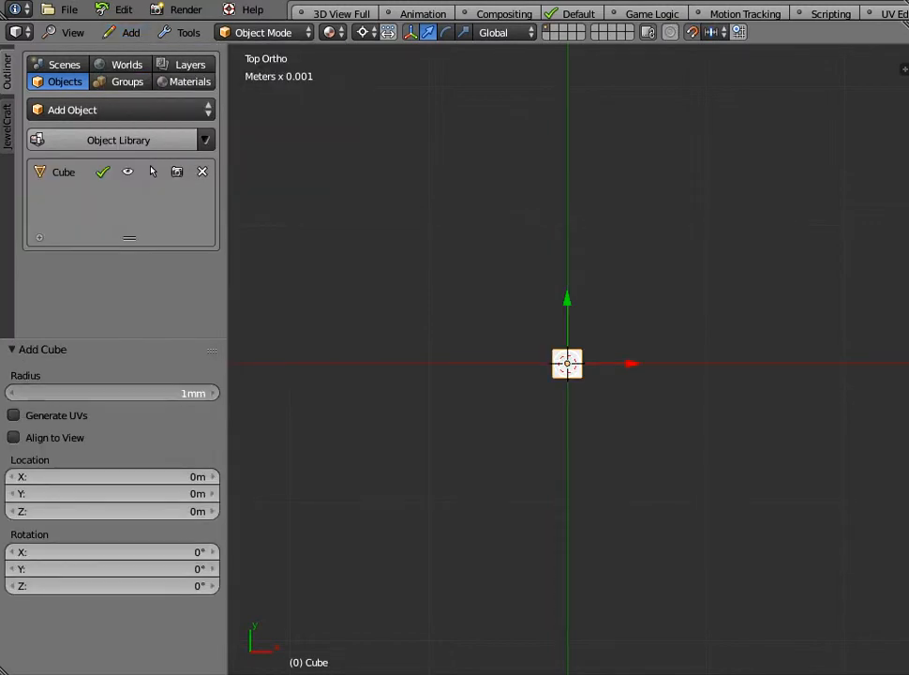
{"action": "type", "text": "10"}
{"action": "key", "text": "Return"}
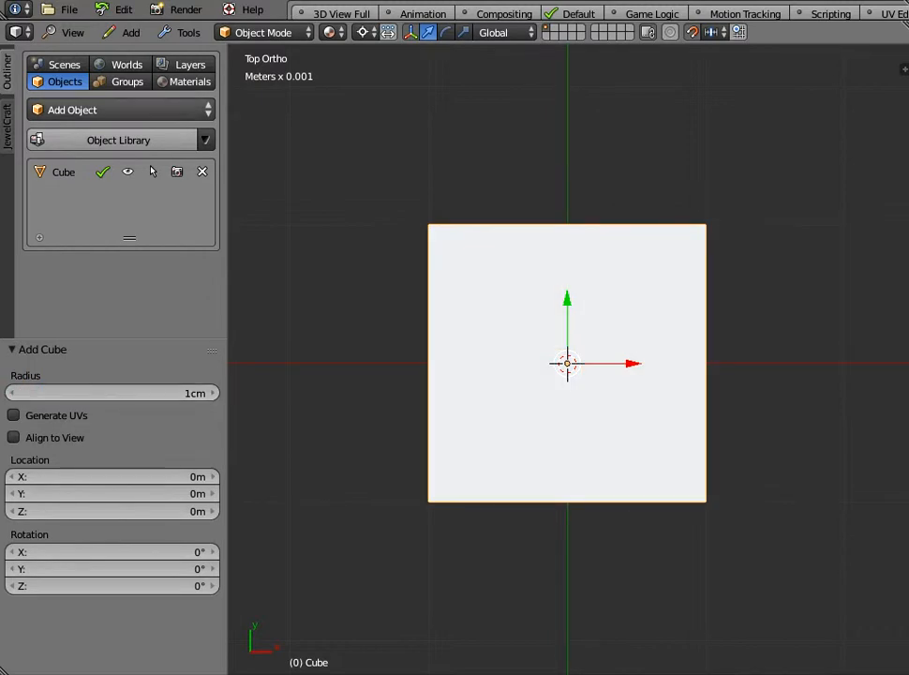
Step: Browse the Metals and Paint categories of the material library
{"action": "left_click", "coordinate": [184, 81]}
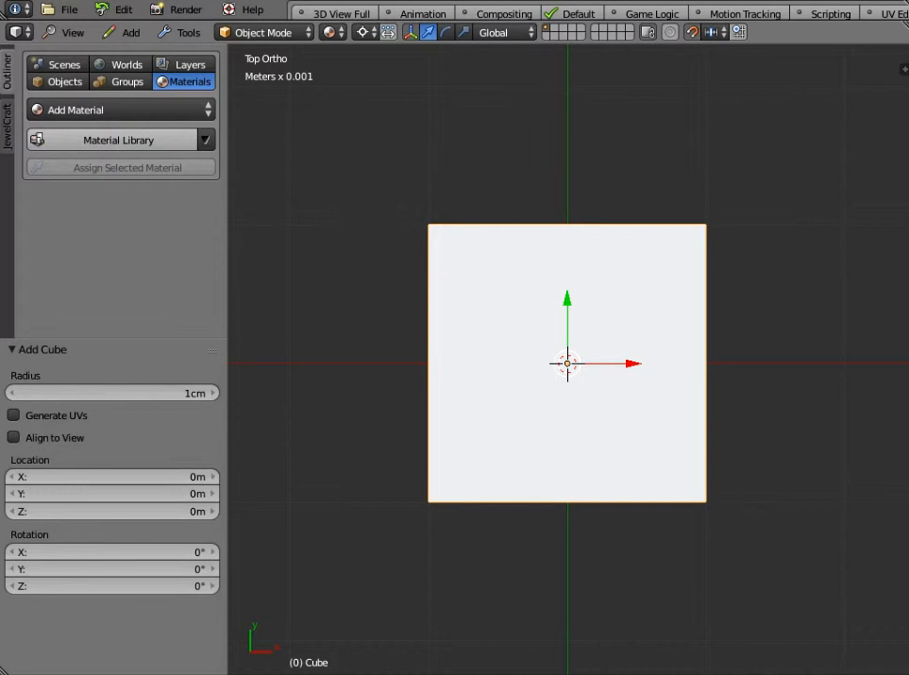
{"action": "left_click", "coordinate": [118, 140]}
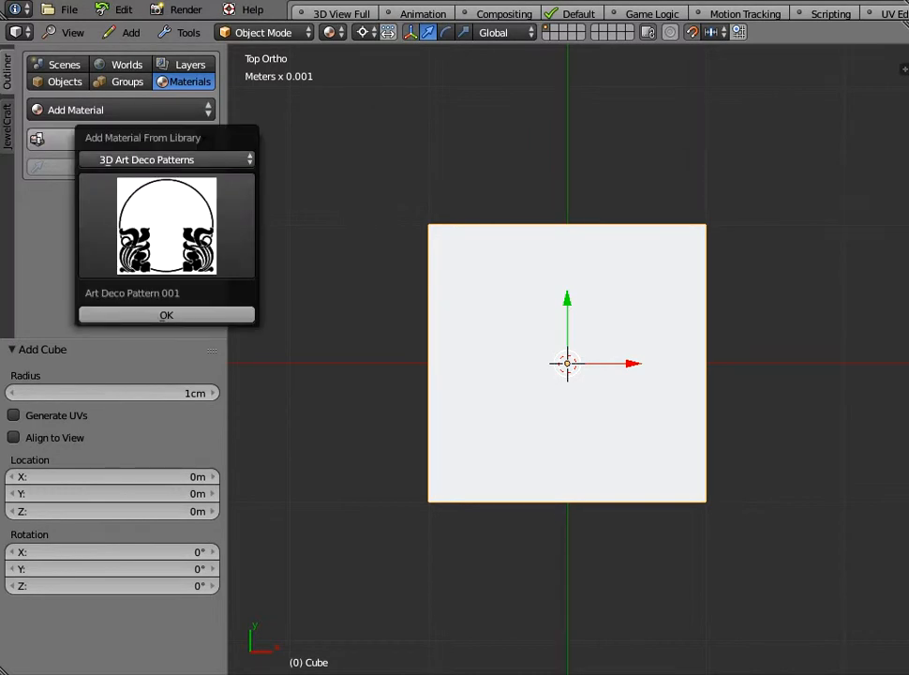
{"action": "left_click", "coordinate": [174, 160]}
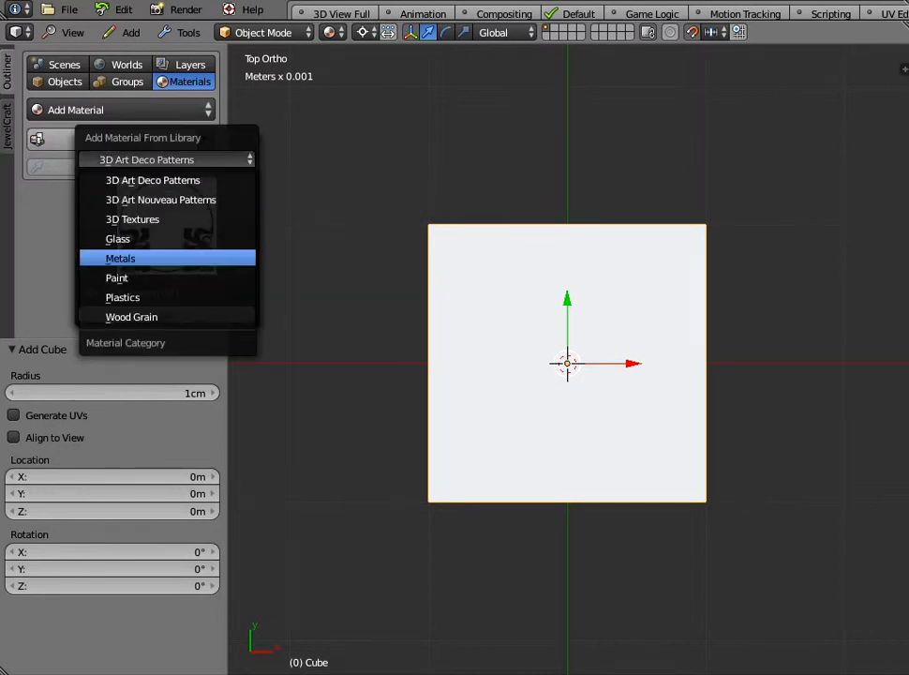
{"action": "left_click", "coordinate": [120, 258]}
{"action": "left_click", "coordinate": [166, 225]}
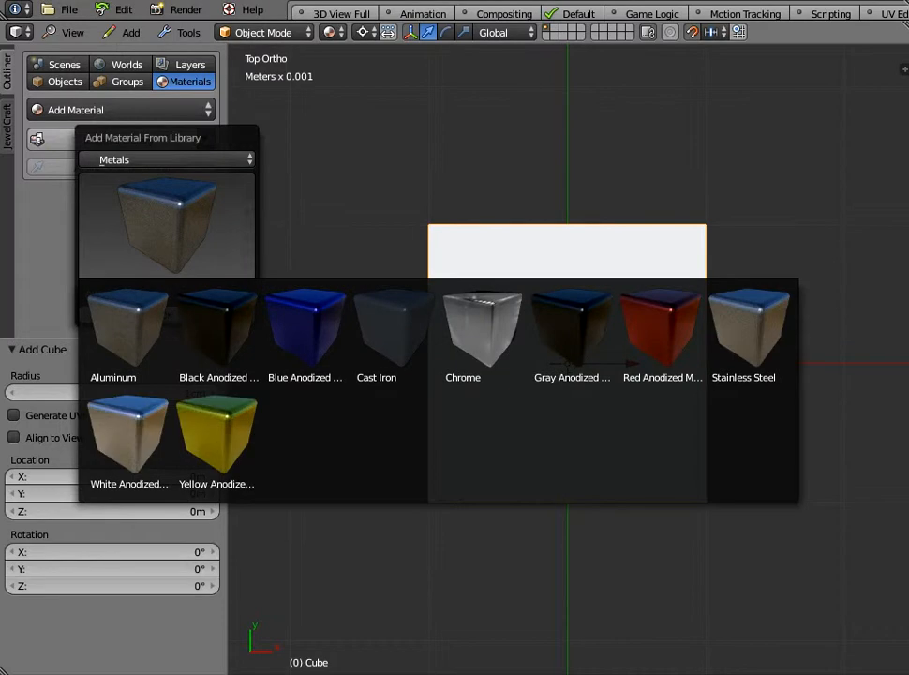
{"action": "left_click", "coordinate": [174, 159]}
{"action": "left_click", "coordinate": [173, 159]}
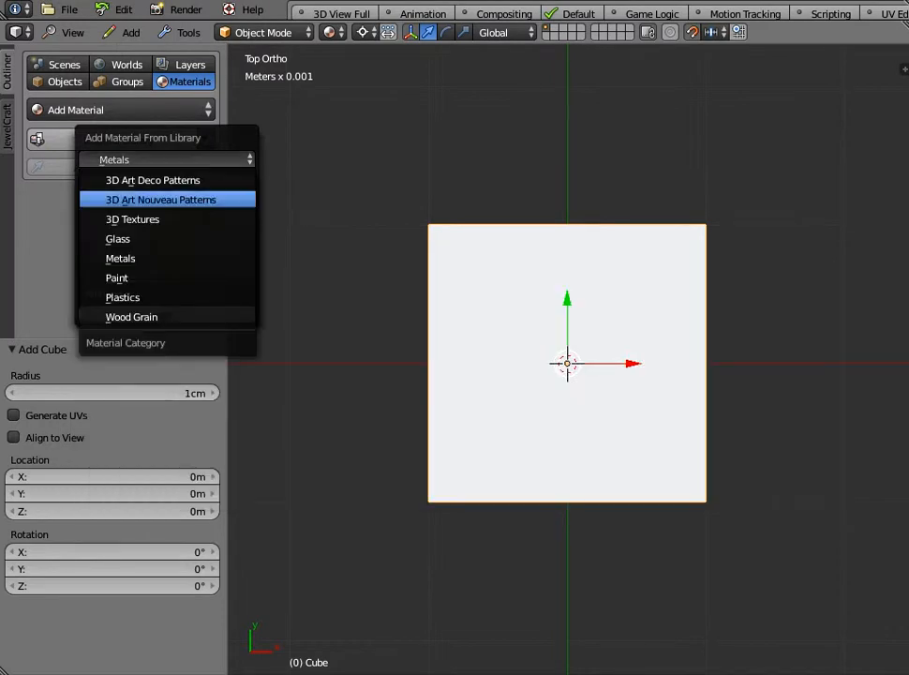
{"action": "left_click", "coordinate": [140, 278]}
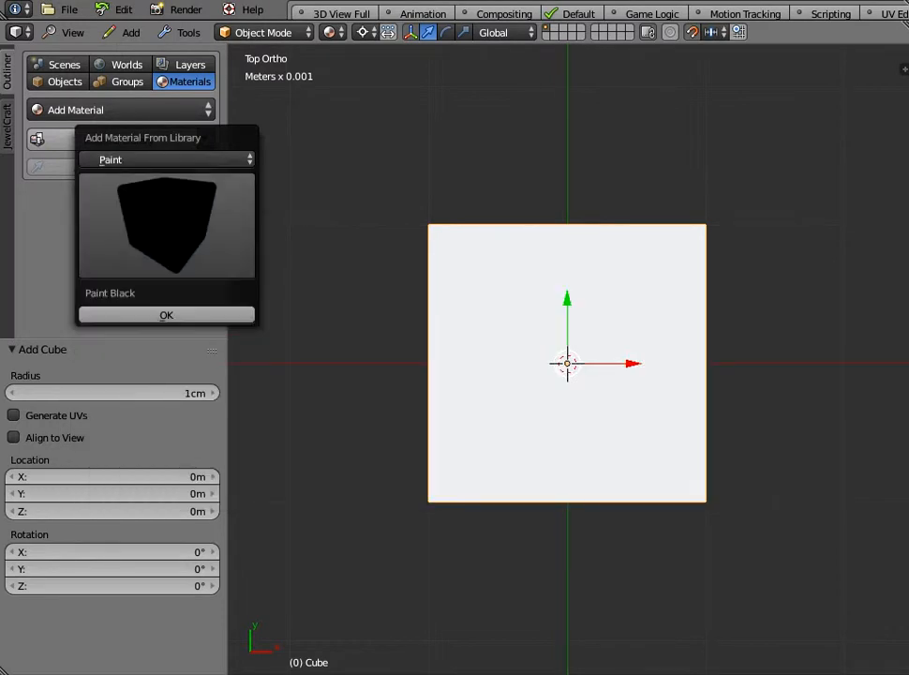
{"action": "left_click", "coordinate": [150, 244]}
Step: Add the Red Melamine material from the library's Plastics category
{"action": "left_click", "coordinate": [173, 159]}
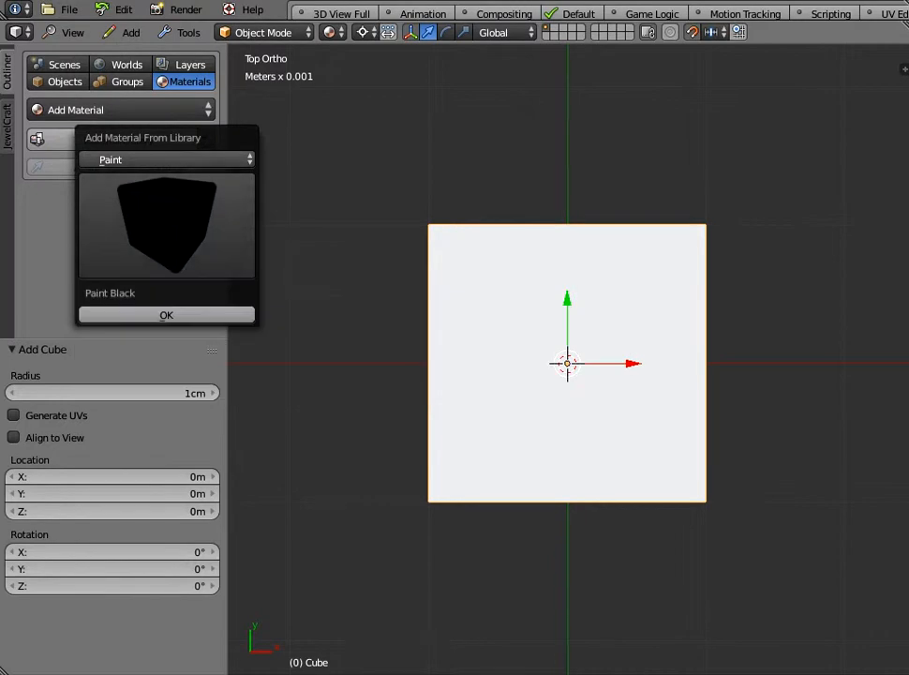
{"action": "left_click", "coordinate": [173, 159]}
{"action": "left_click", "coordinate": [123, 297]}
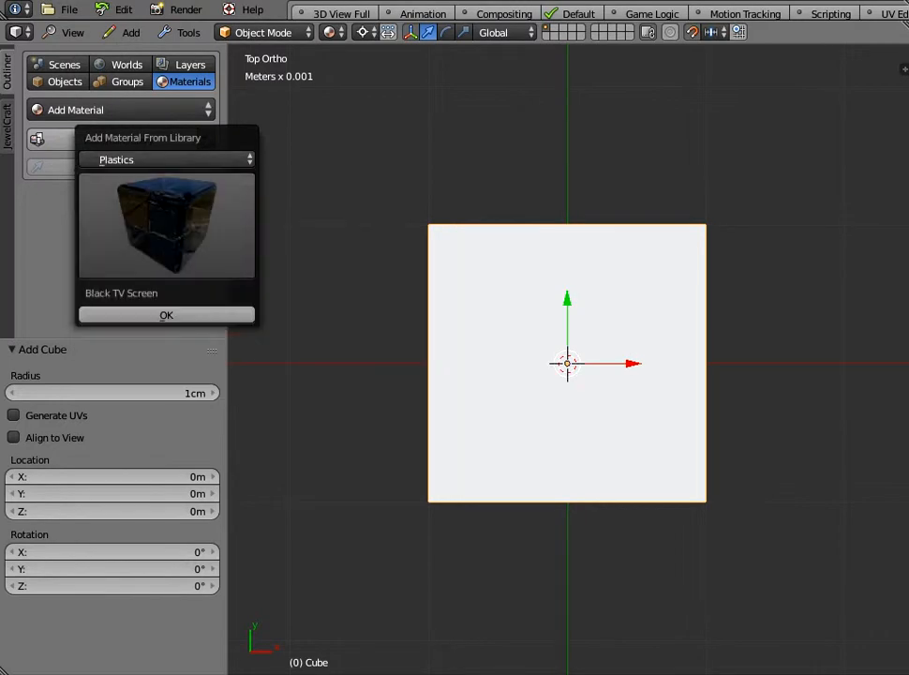
{"action": "left_click", "coordinate": [154, 242]}
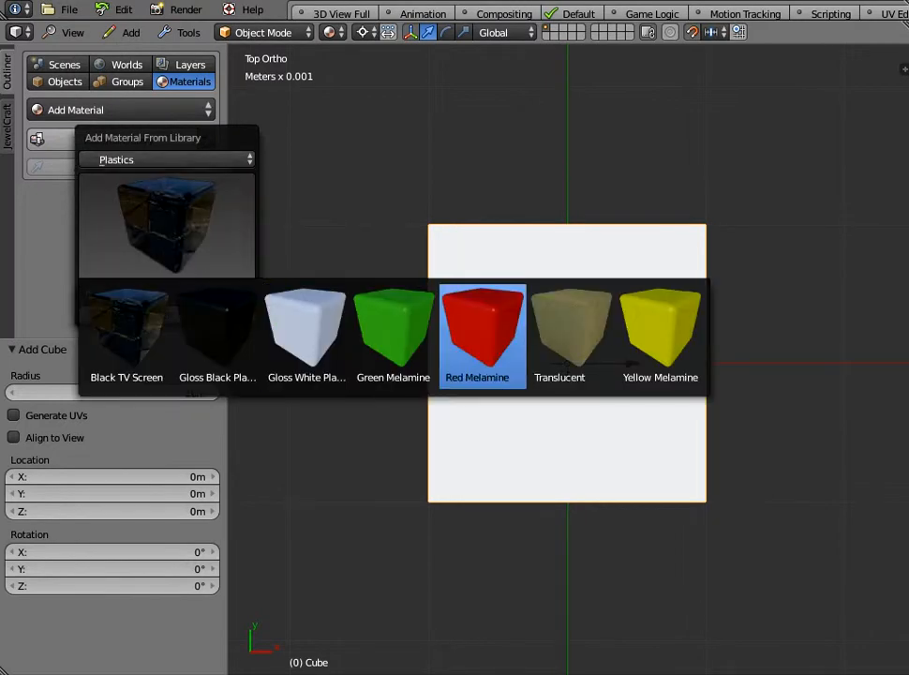
{"action": "left_click", "coordinate": [483, 332]}
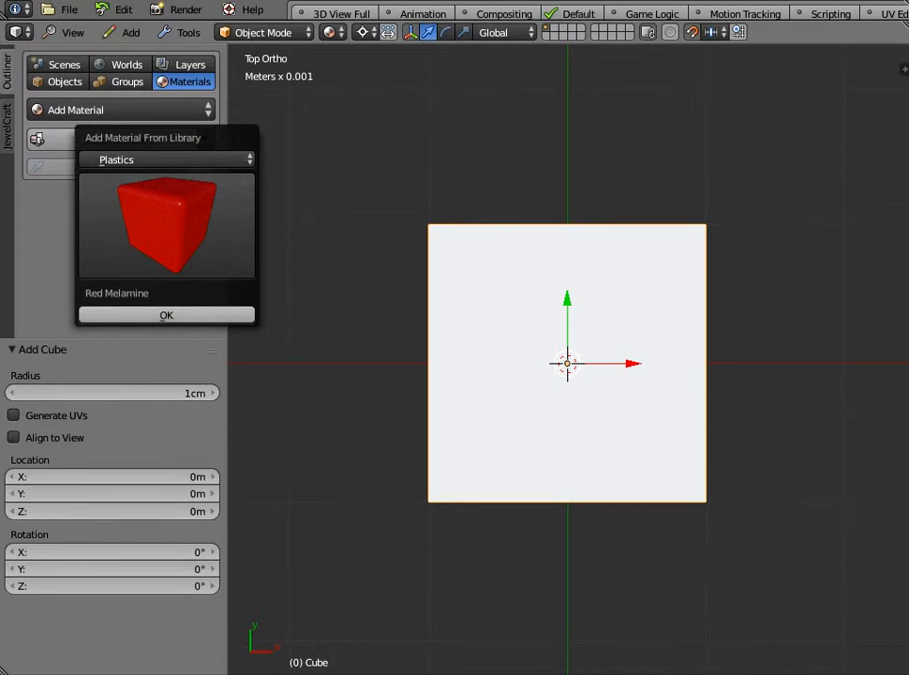
{"action": "left_click", "coordinate": [167, 315]}
Step: Assign the Red Melamine material to the cube and view the cube at an angle
{"action": "key", "text": "a"}
{"action": "key", "text": "a"}
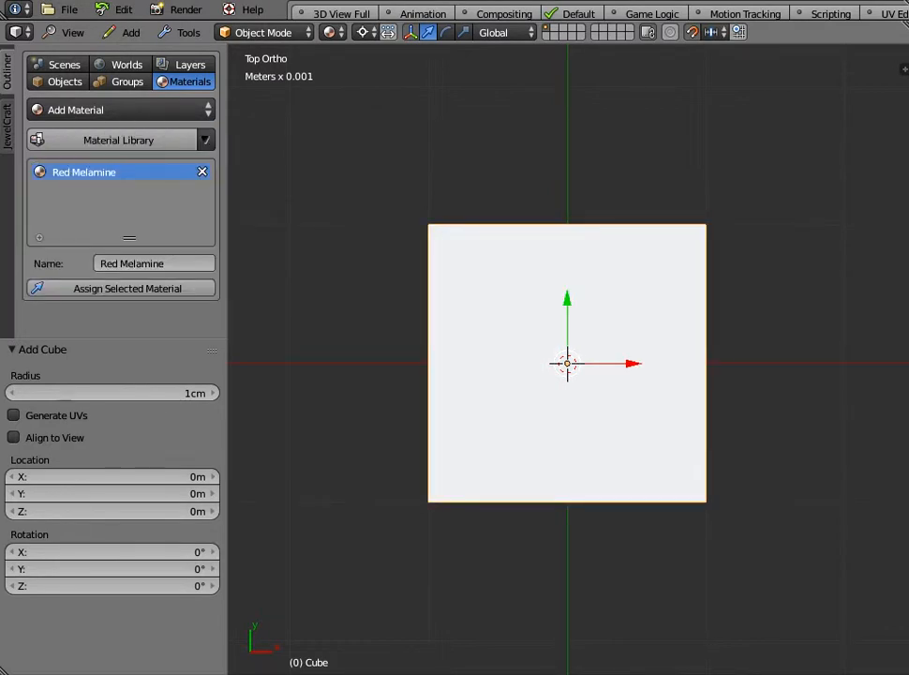
{"action": "left_click", "coordinate": [127, 289]}
{"action": "middle_click_drag", "start_coordinate": [506, 412], "coordinate": [615, 321]}
{"action": "scroll", "coordinate": [615, 320], "scroll_direction": "down", "scroll_amount": 1}
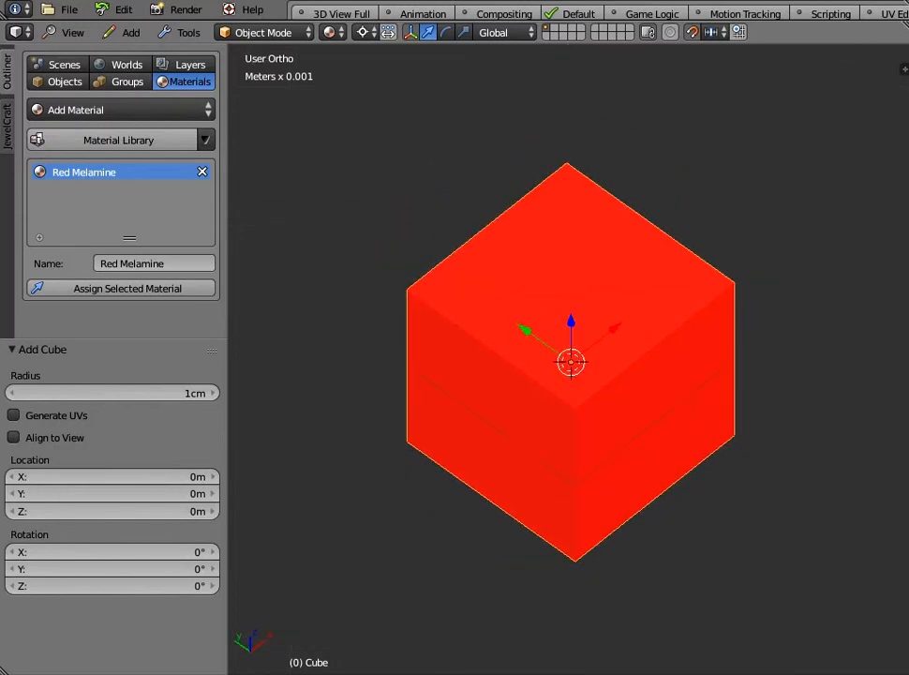
Step: Add the BTD - Cheetah material from the library's 3D Textures category and apply it to the cube
{"action": "left_click", "coordinate": [92, 139]}
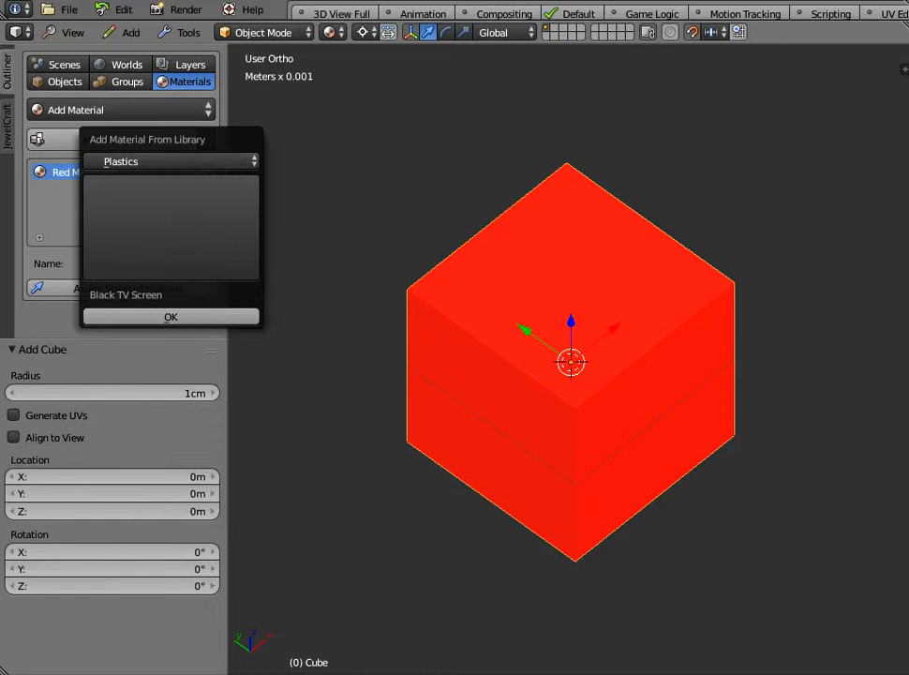
{"action": "left_click", "coordinate": [150, 162]}
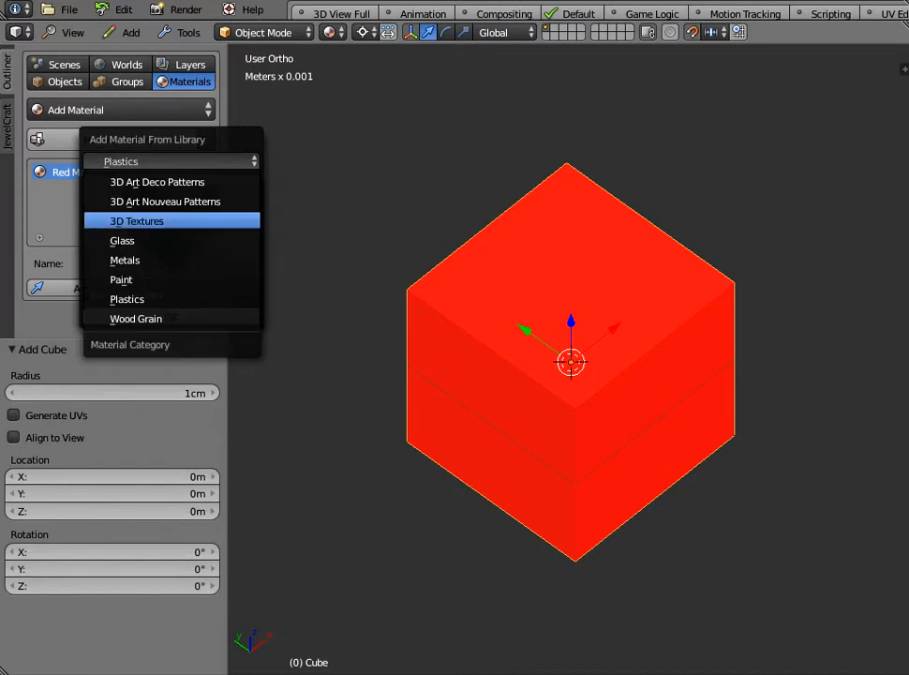
{"action": "left_click", "coordinate": [137, 221]}
{"action": "left_click", "coordinate": [172, 226]}
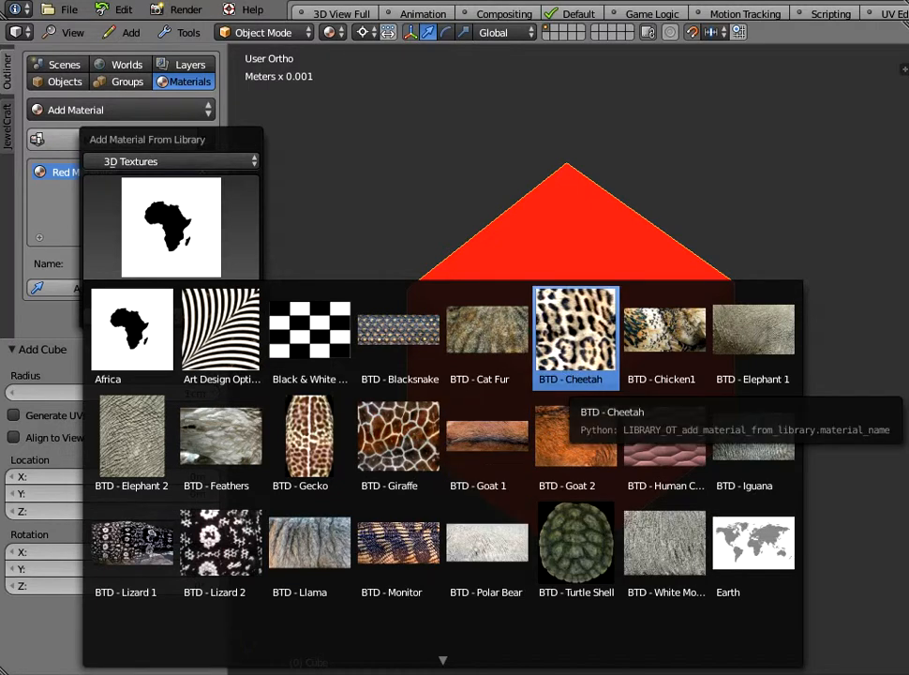
{"action": "left_click", "coordinate": [576, 337]}
{"action": "left_click", "coordinate": [170, 317]}
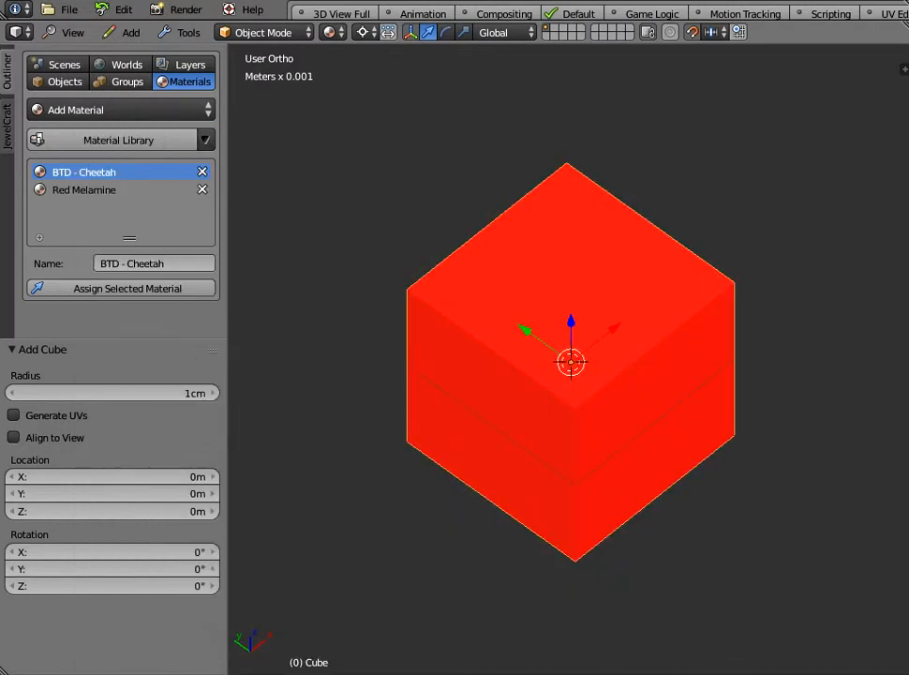
{"action": "middle_click_drag", "start_coordinate": [450, 443], "coordinate": [388, 375]}
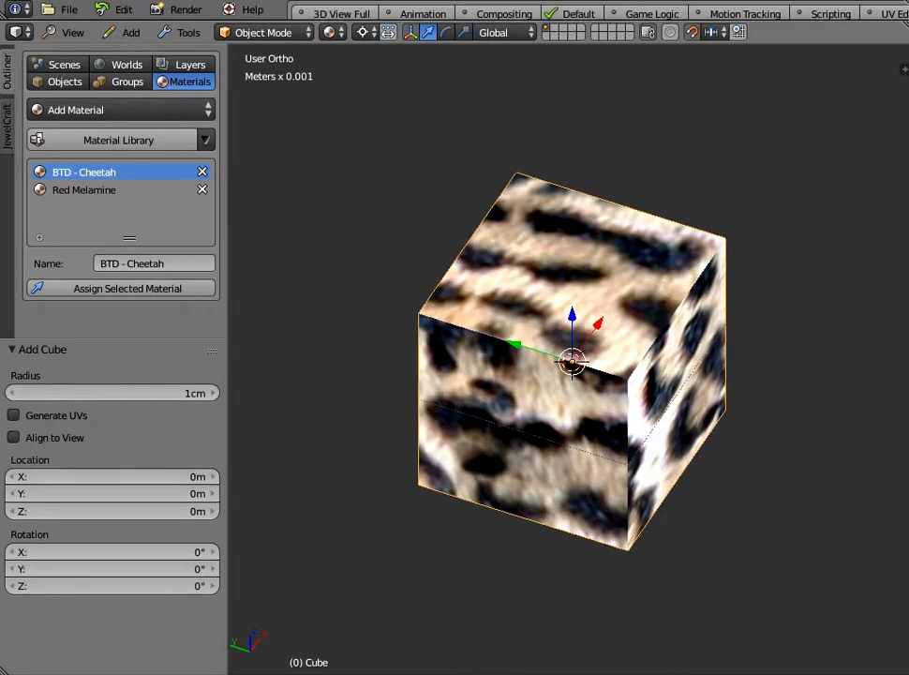
{"action": "scroll", "coordinate": [571, 361], "scroll_direction": "up", "scroll_amount": 2}
{"action": "scroll", "coordinate": [572, 361], "scroll_direction": "down", "scroll_amount": 3}
{"action": "middle_click_drag", "start_coordinate": [572, 361], "coordinate": [678, 373]}
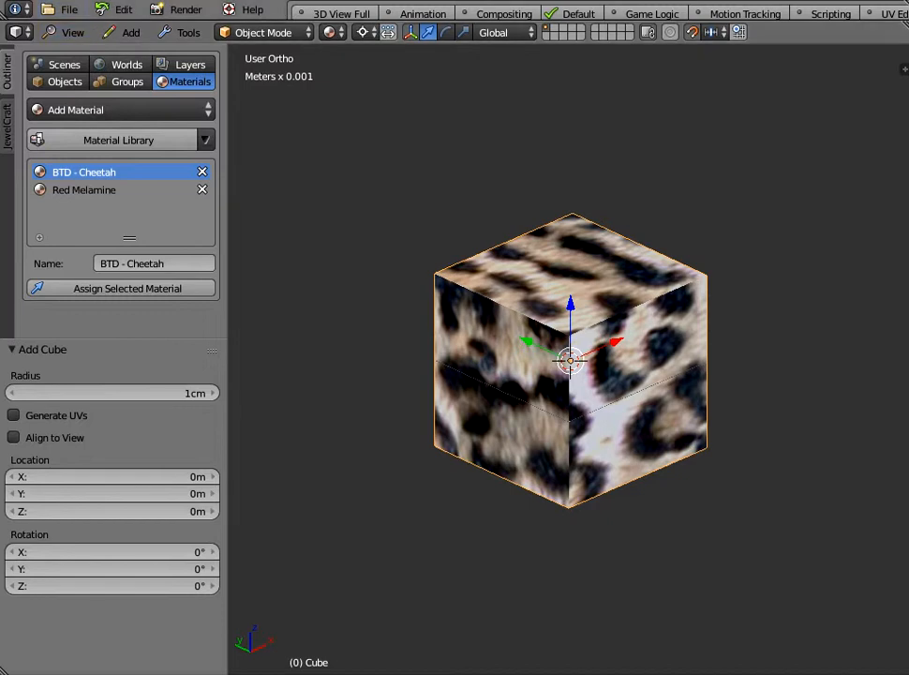
Step: Start a new file from the startup settings
{"action": "left_click", "coordinate": [65, 9]}
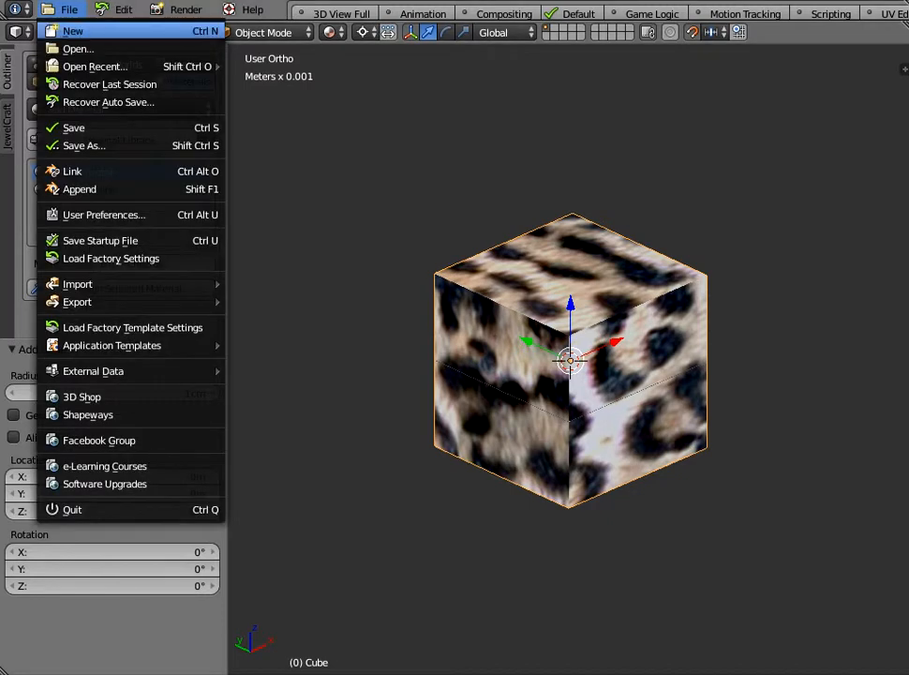
{"action": "left_click", "coordinate": [73, 31]}
{"action": "left_click", "coordinate": [78, 43]}
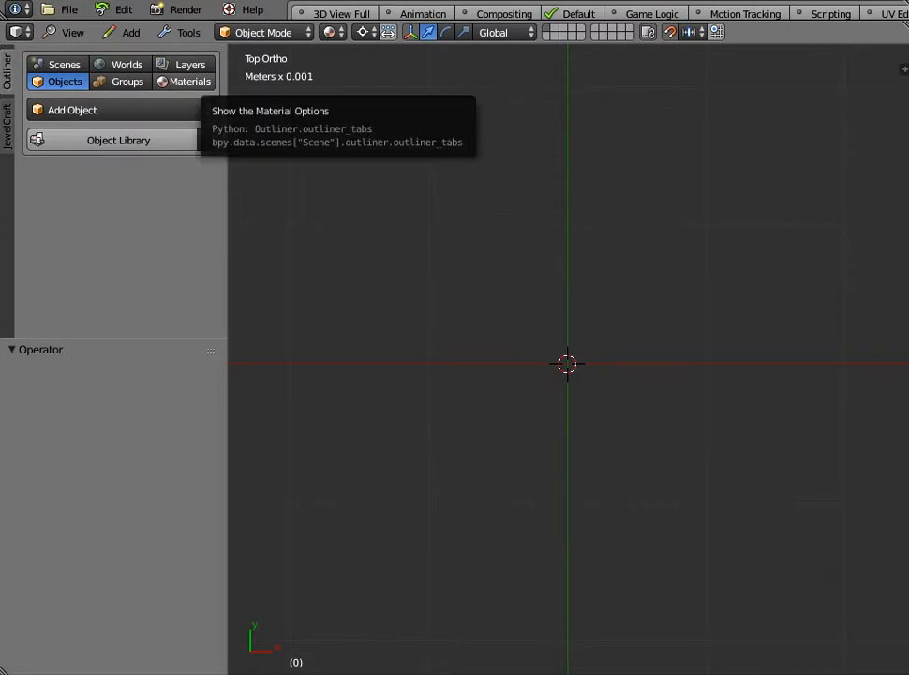
Step: Show the material options and add a cube mesh with a 10 mm radius
{"action": "left_click", "coordinate": [184, 81]}
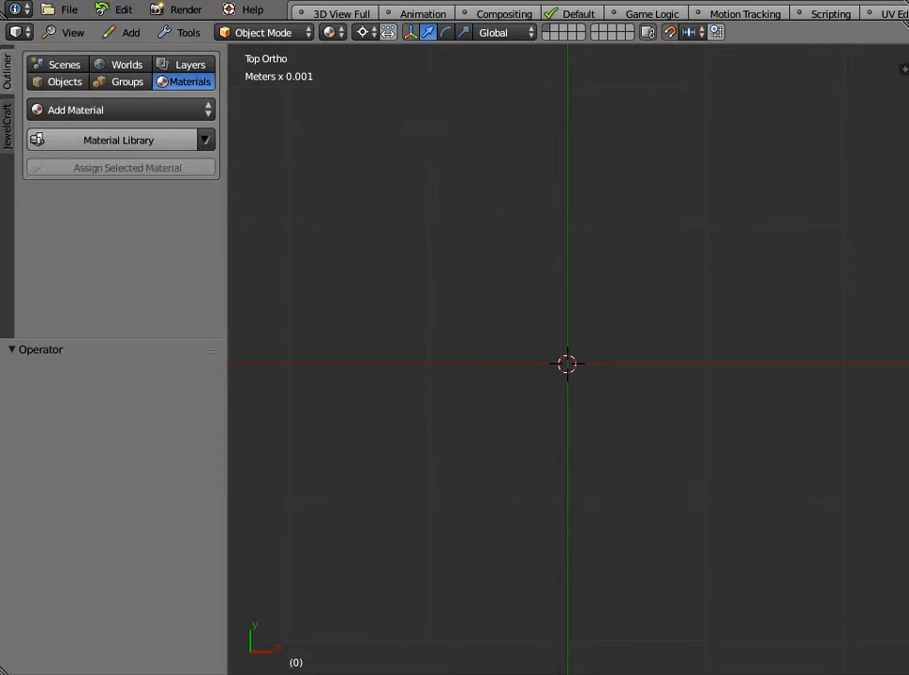
{"action": "left_click", "coordinate": [131, 31]}
{"action": "mouse_move", "coordinate": [136, 53]}
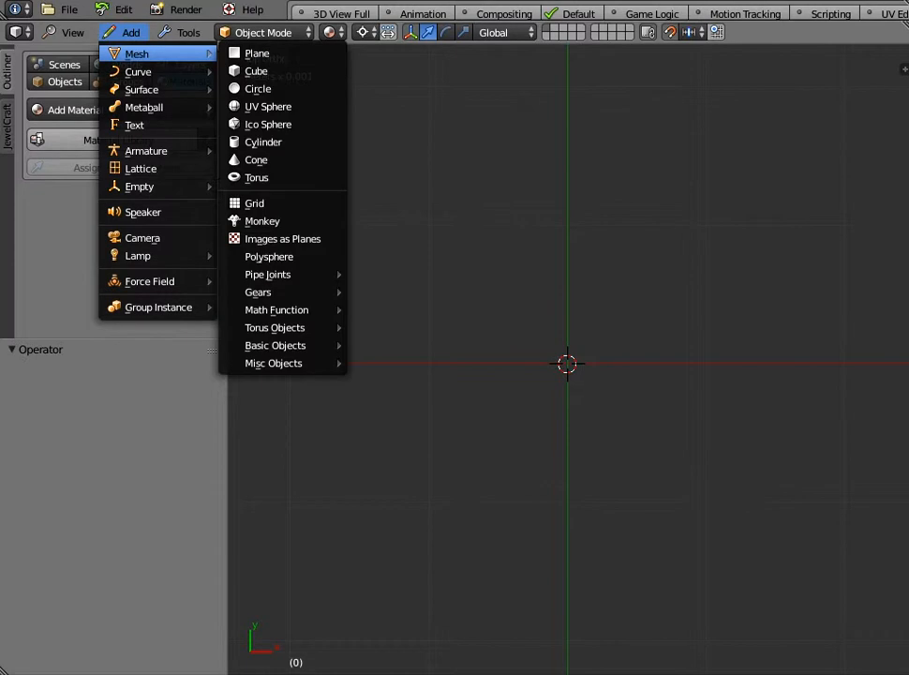
{"action": "left_click", "coordinate": [256, 71]}
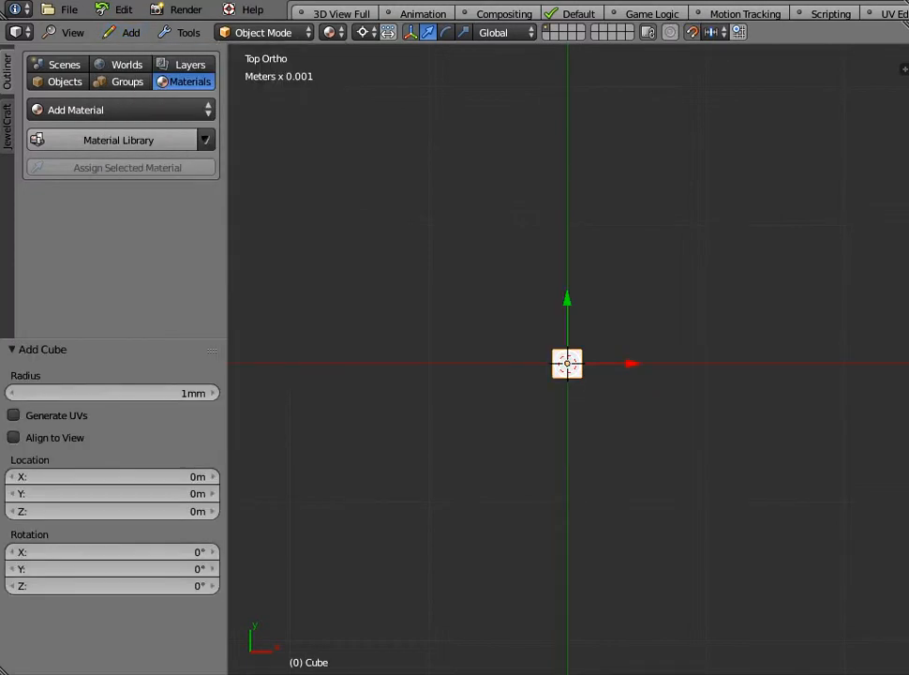
{"action": "left_click", "coordinate": [113, 392]}
{"action": "type", "text": "10mm"}
{"action": "key", "text": "Return"}
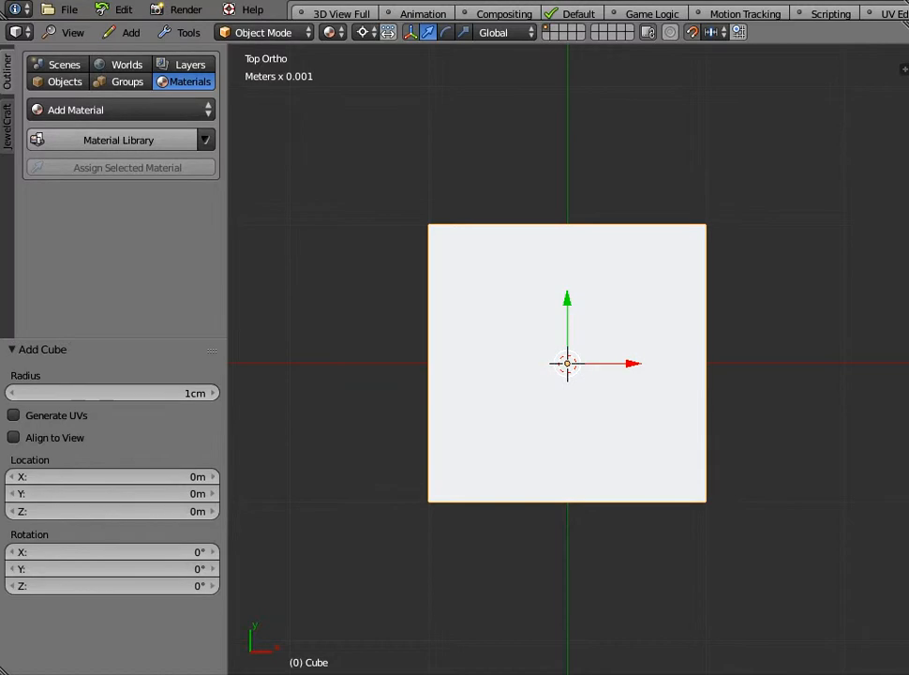
Step: Add the Black & White Square material from the library's 3D Textures category and apply it to the cube
{"action": "left_click", "coordinate": [118, 140]}
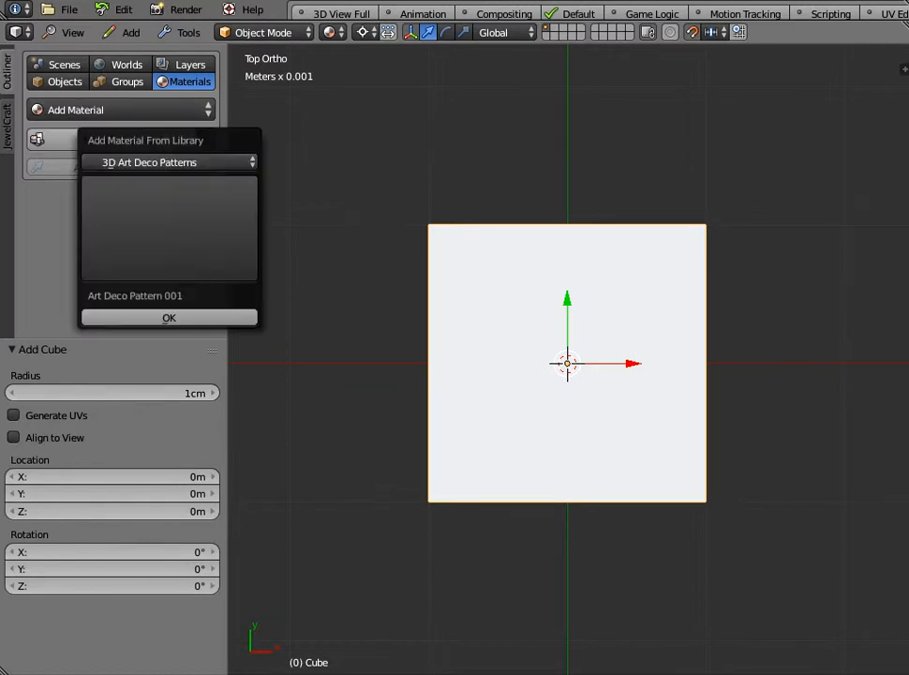
{"action": "left_click", "coordinate": [168, 162]}
{"action": "left_click", "coordinate": [135, 221]}
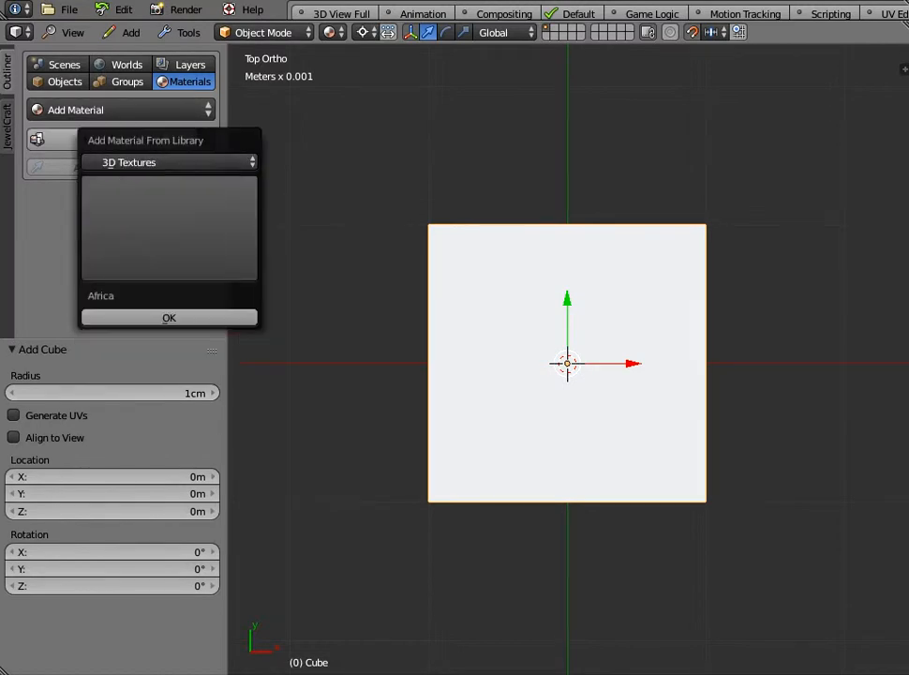
{"action": "left_click", "coordinate": [168, 228]}
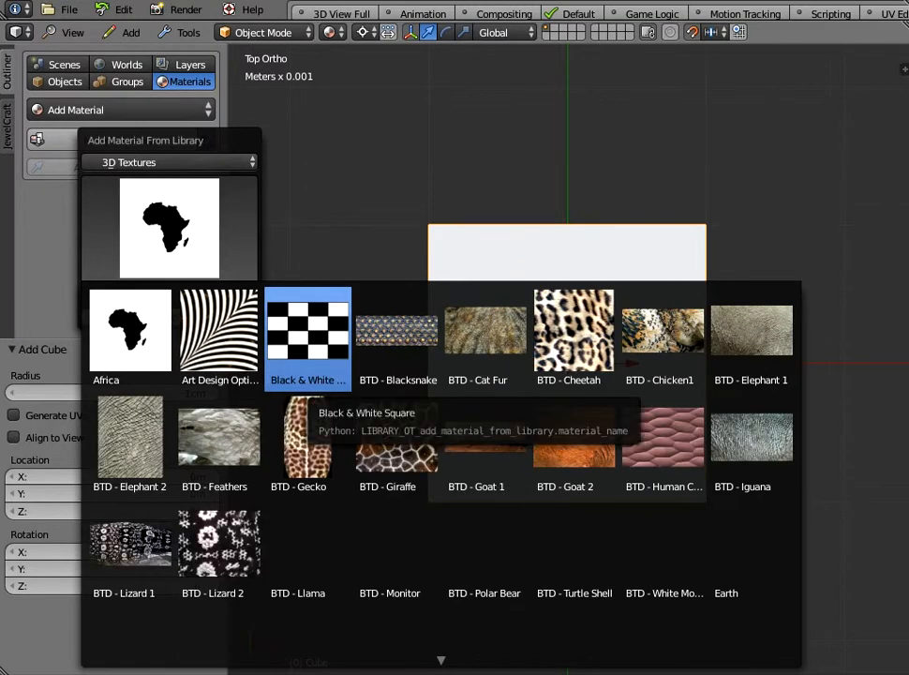
{"action": "left_click", "coordinate": [308, 338]}
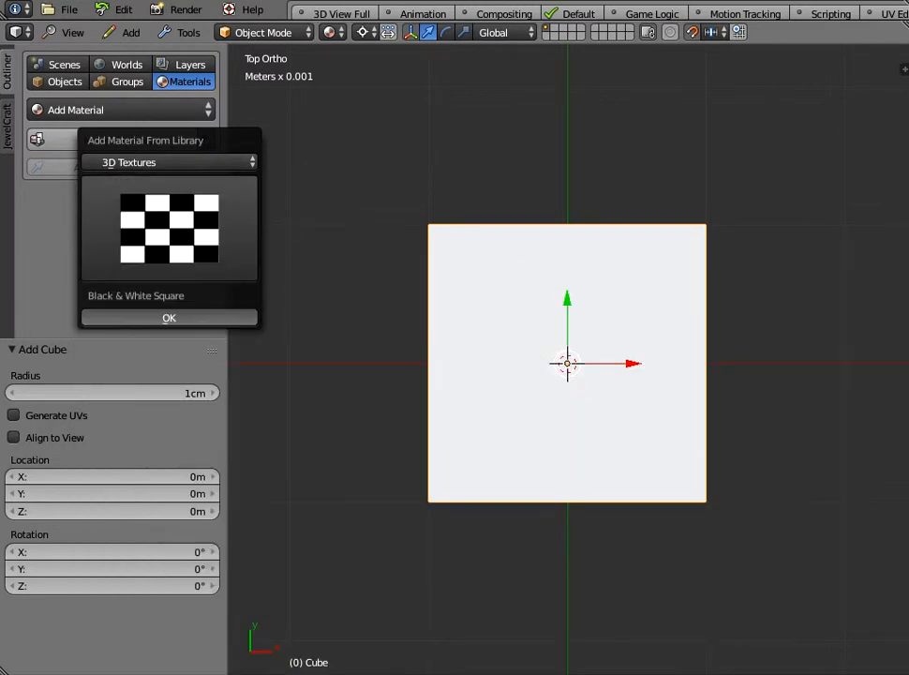
{"action": "left_click", "coordinate": [169, 318]}
{"action": "middle_click_drag", "start_coordinate": [469, 421], "coordinate": [544, 383]}
{"action": "scroll", "coordinate": [557, 384], "scroll_direction": "down", "scroll_amount": 2}
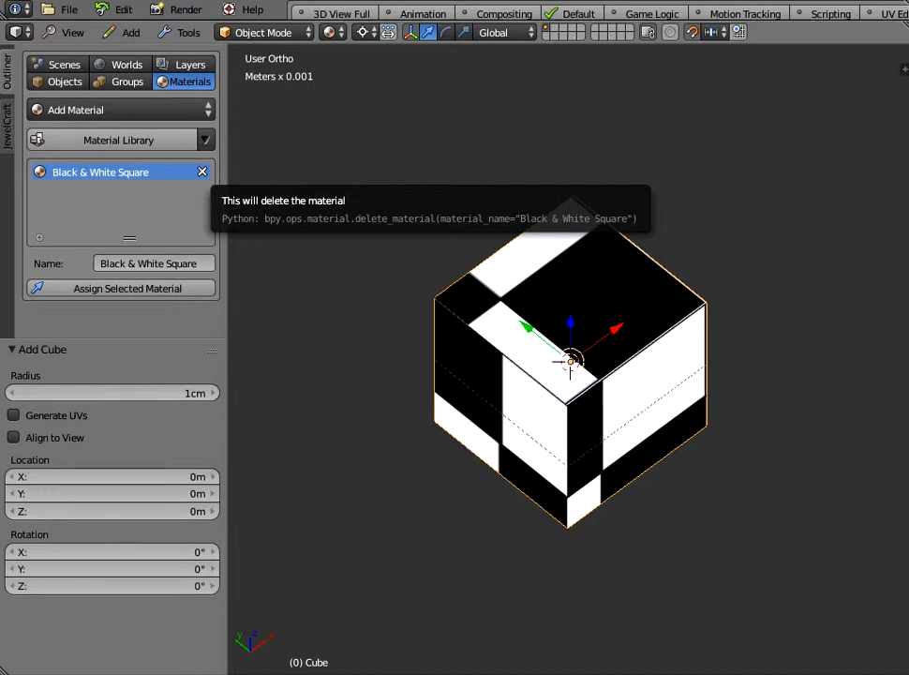
Step: Delete the Black & White Square material from the material list and show the cube in top view
{"action": "left_click", "coordinate": [202, 172]}
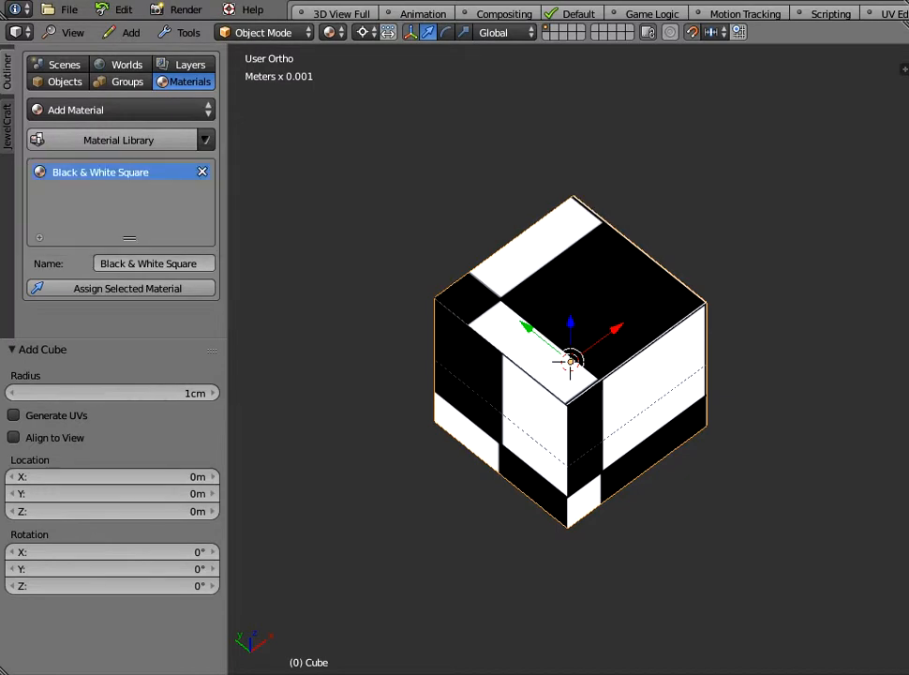
{"action": "middle_click_drag", "start_coordinate": [563, 375], "coordinate": [545, 354]}
{"action": "left_click", "coordinate": [66, 32]}
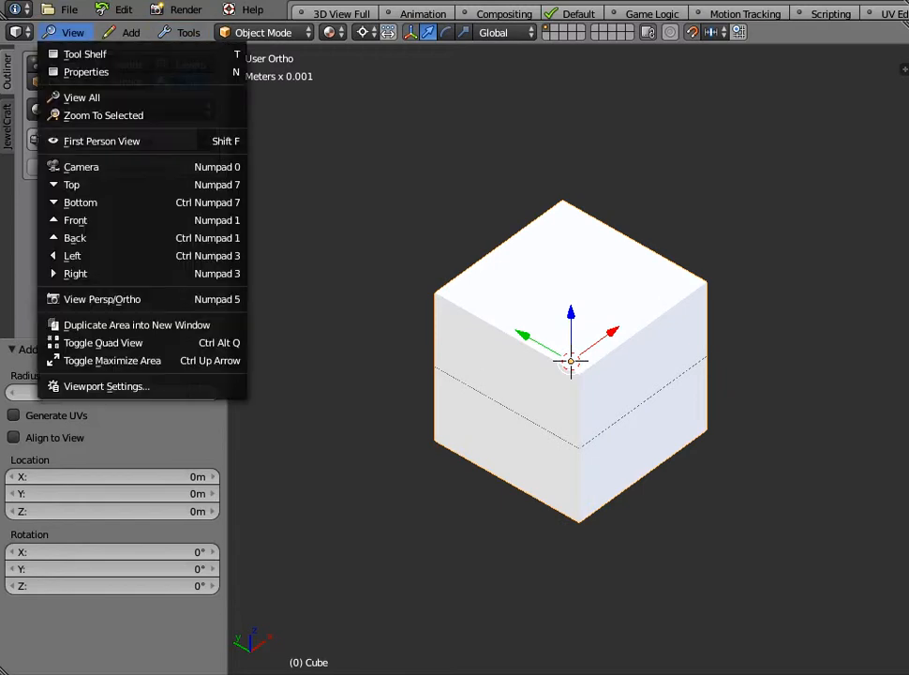
{"action": "left_click", "coordinate": [72, 185]}
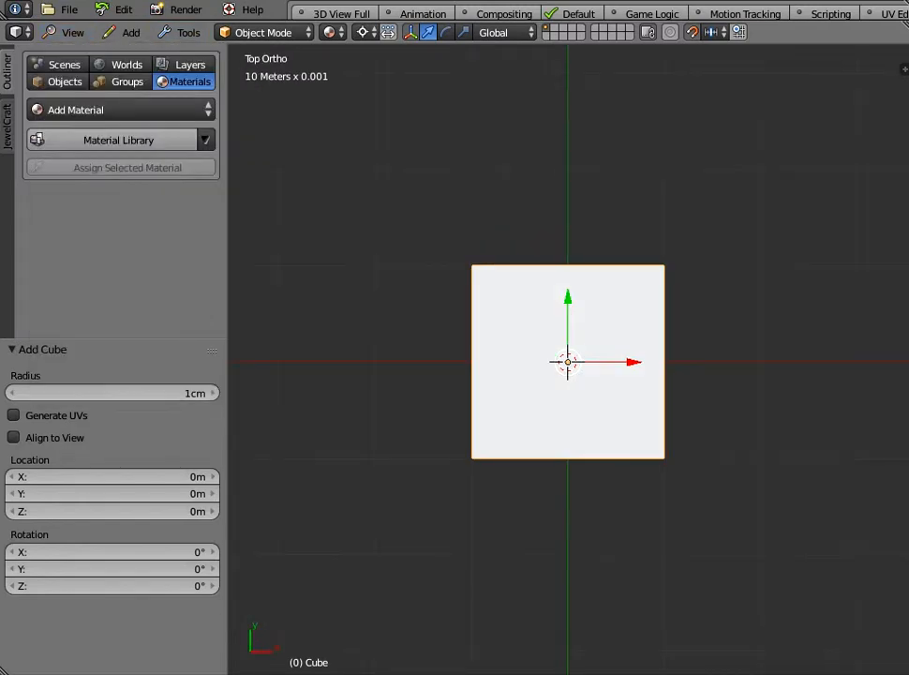
{"action": "scroll", "coordinate": [567, 363], "scroll_direction": "up", "scroll_amount": 3}
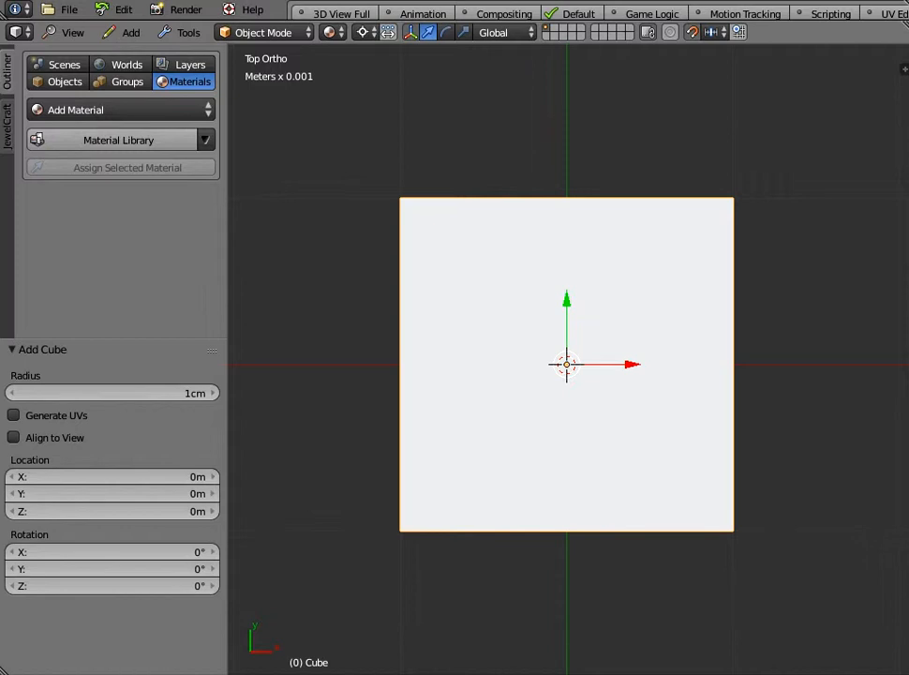
Step: Subdivide the entire cube mesh six times in Edit Mode, then return to Object Mode
{"action": "key", "text": "Tab"}
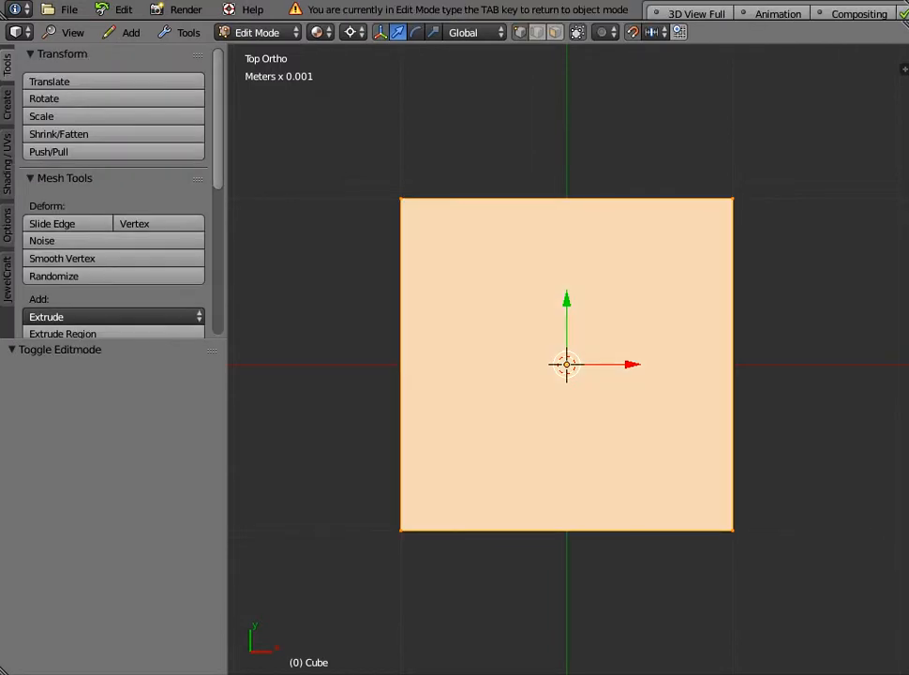
{"action": "middle_click_drag", "start_coordinate": [563, 412], "coordinate": [613, 307]}
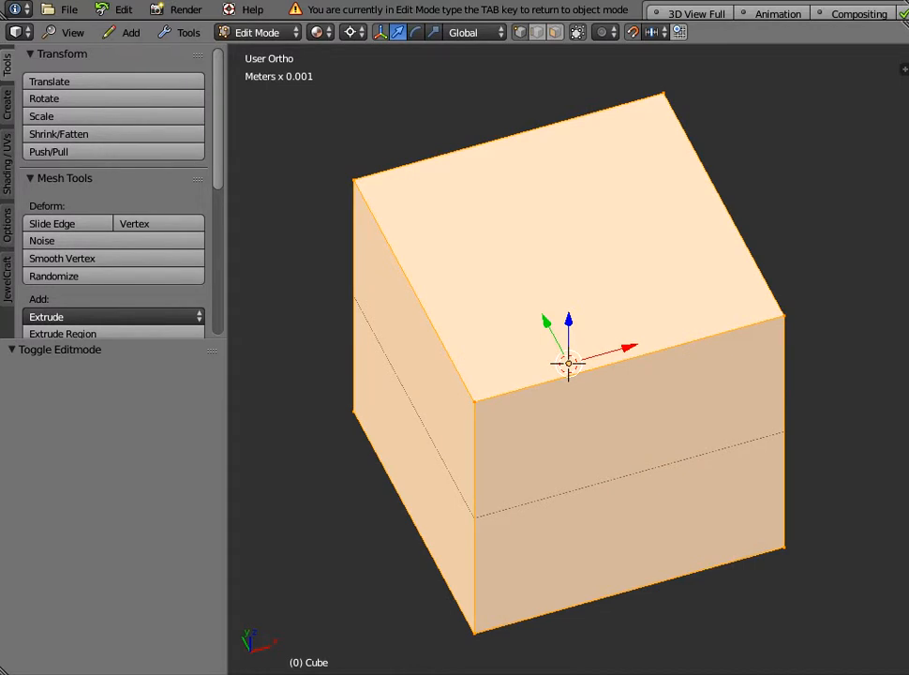
{"action": "key", "text": "w"}
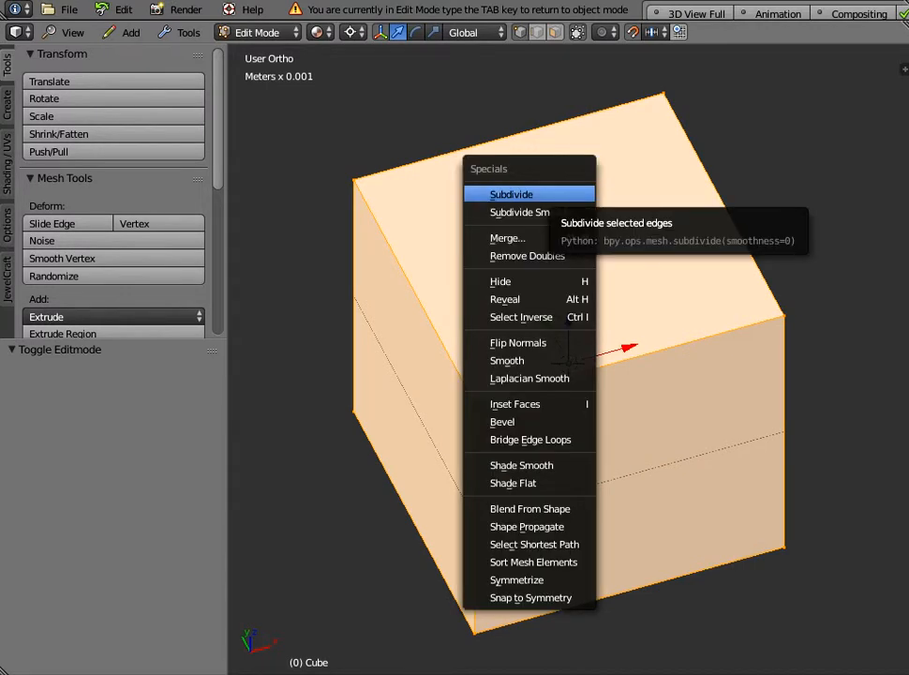
{"action": "key", "text": "Return"}
{"action": "key", "text": "w"}
{"action": "key", "text": "Return"}
{"action": "key", "text": "w"}
{"action": "key", "text": "Return"}
{"action": "key", "text": "w"}
{"action": "key", "text": "Return"}
{"action": "key", "text": "w"}
{"action": "key", "text": "Return"}
{"action": "key", "text": "w"}
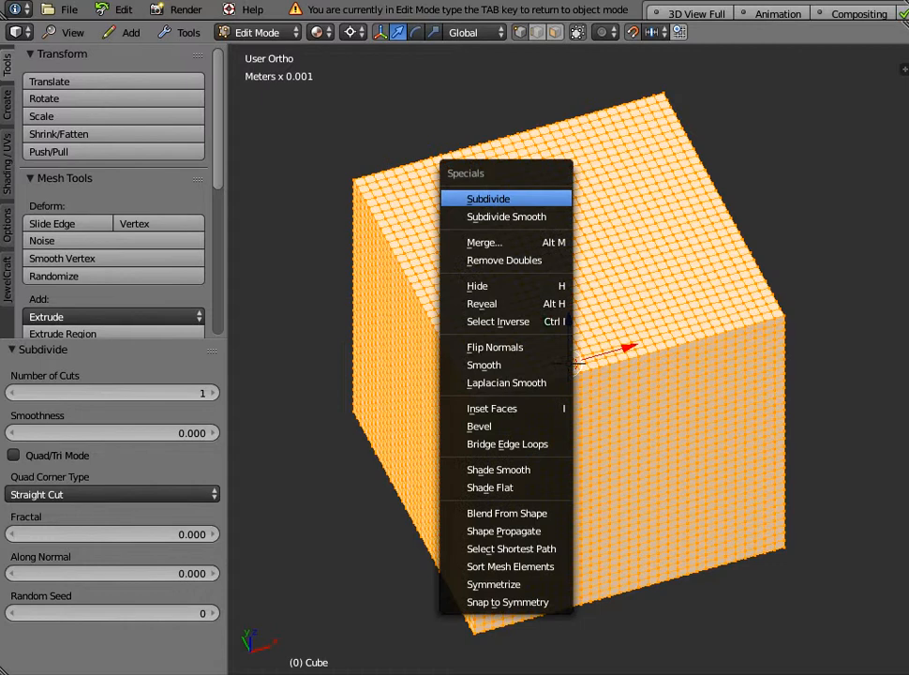
{"action": "key", "text": "Return"}
{"action": "middle_click_drag", "start_coordinate": [516, 199], "coordinate": [501, 259]}
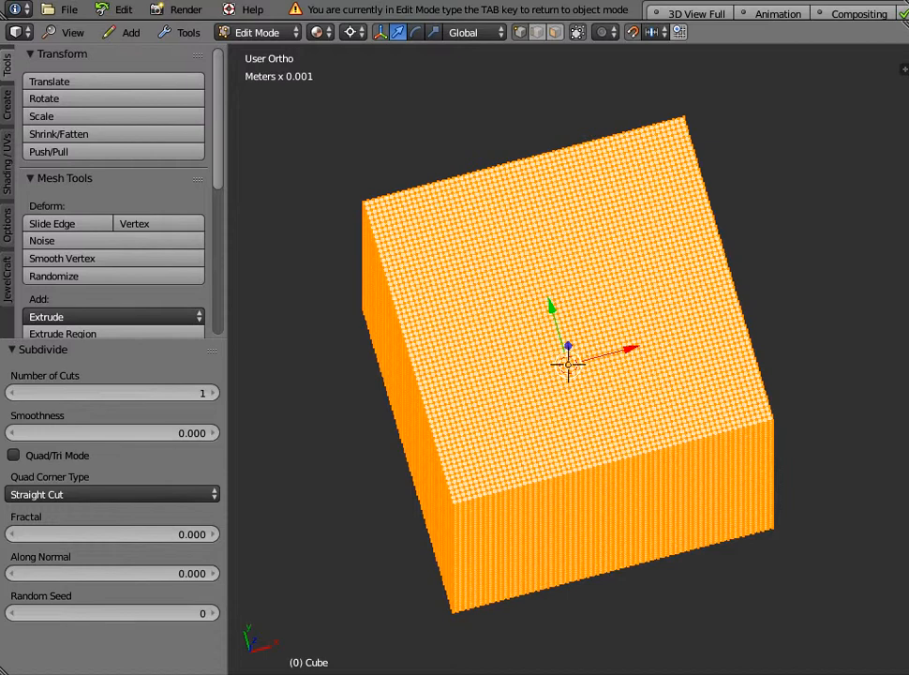
{"action": "key", "text": "Tab"}
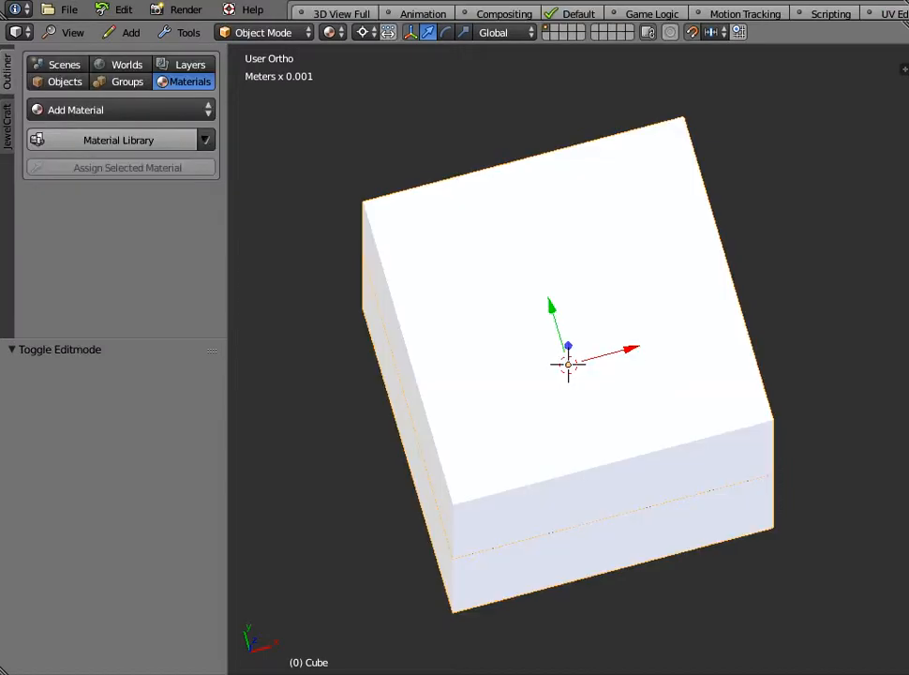
Step: Align the view to the top, switch the cube to Sculpt Mode and expand the brush's texture settings
{"action": "left_click", "coordinate": [71, 32]}
{"action": "left_click", "coordinate": [75, 185]}
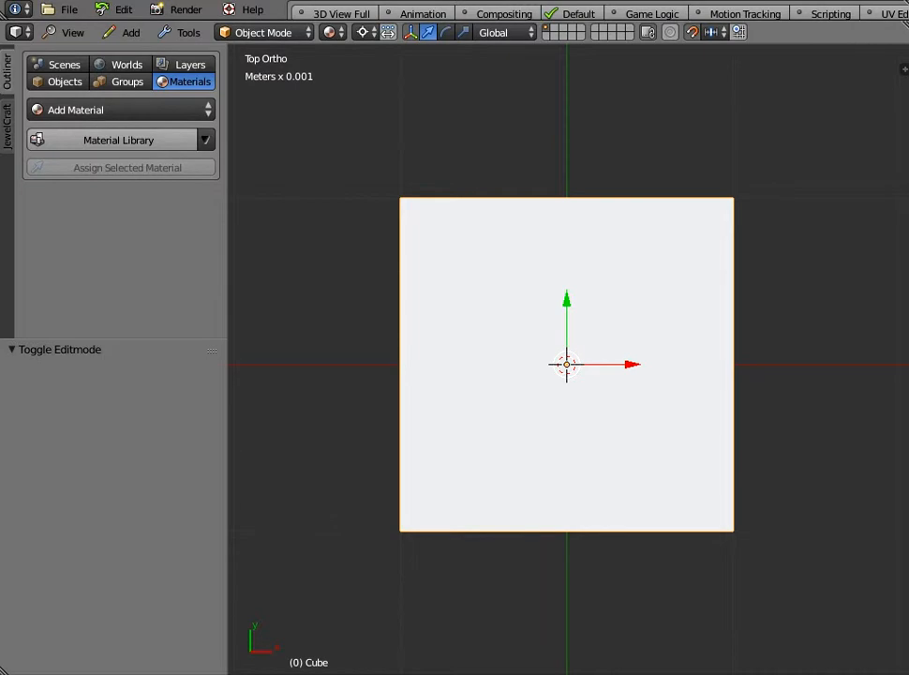
{"action": "left_click", "coordinate": [263, 32]}
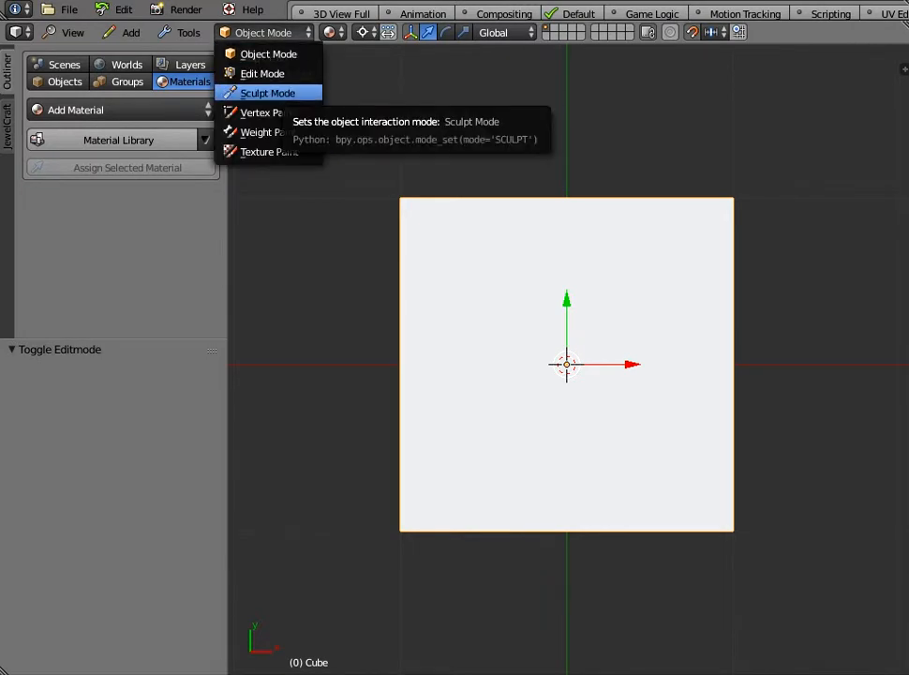
{"action": "left_click", "coordinate": [268, 92]}
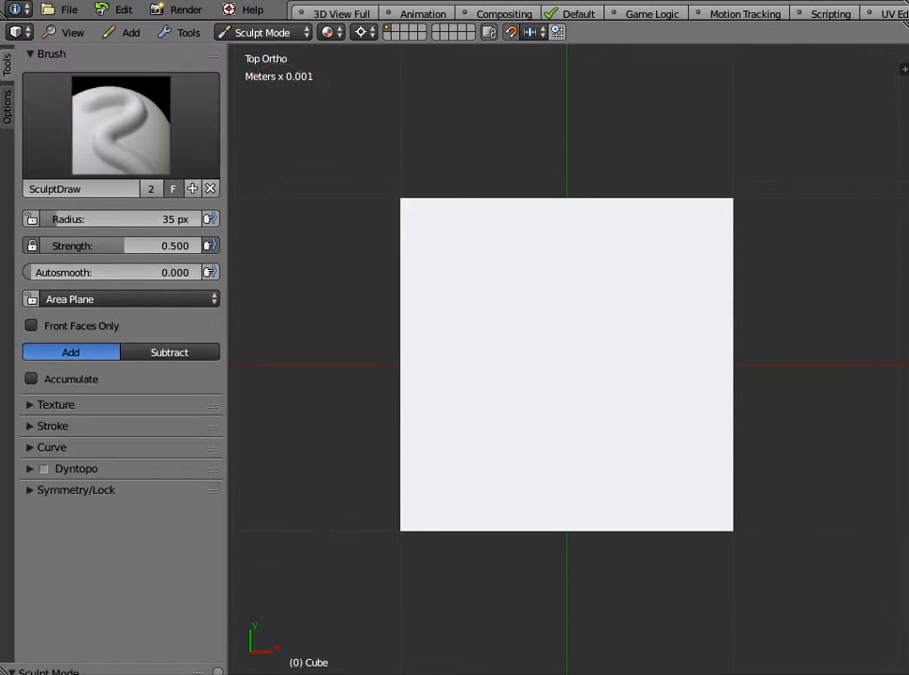
{"action": "left_click", "coordinate": [56, 404]}
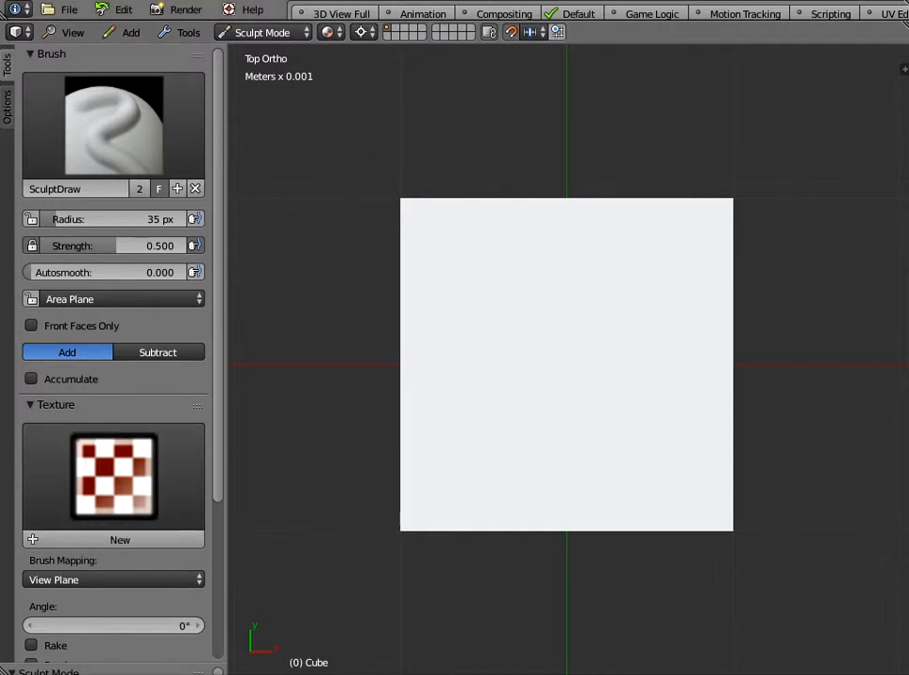
Step: Enlarge the Info area, change it to the Properties editor and create a new texture for the SculptDraw brush
{"action": "left_click_drag", "start_coordinate": [450, 21], "coordinate": [450, 496]}
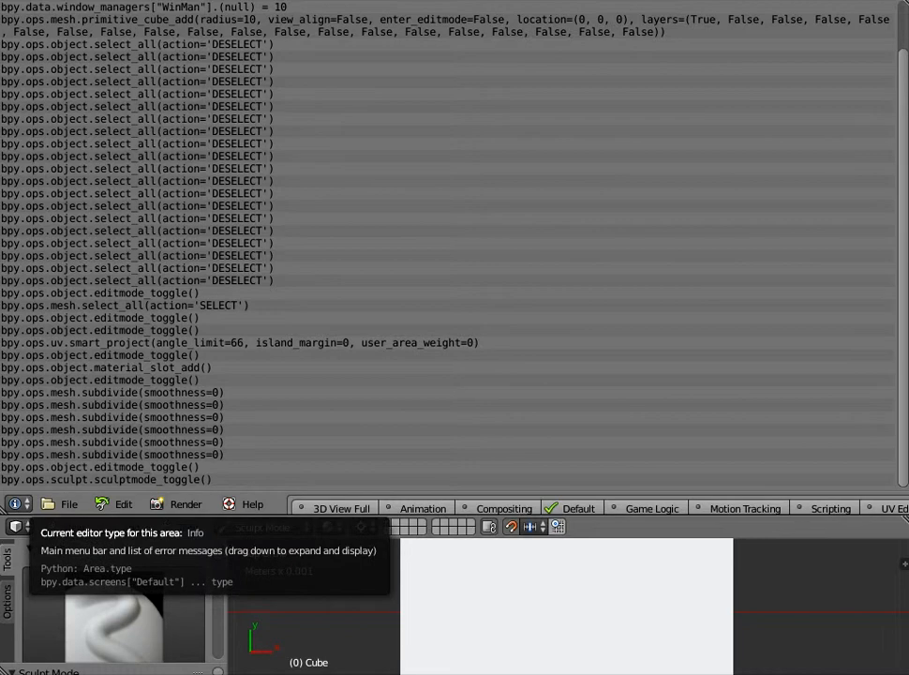
{"action": "left_click", "coordinate": [15, 503]}
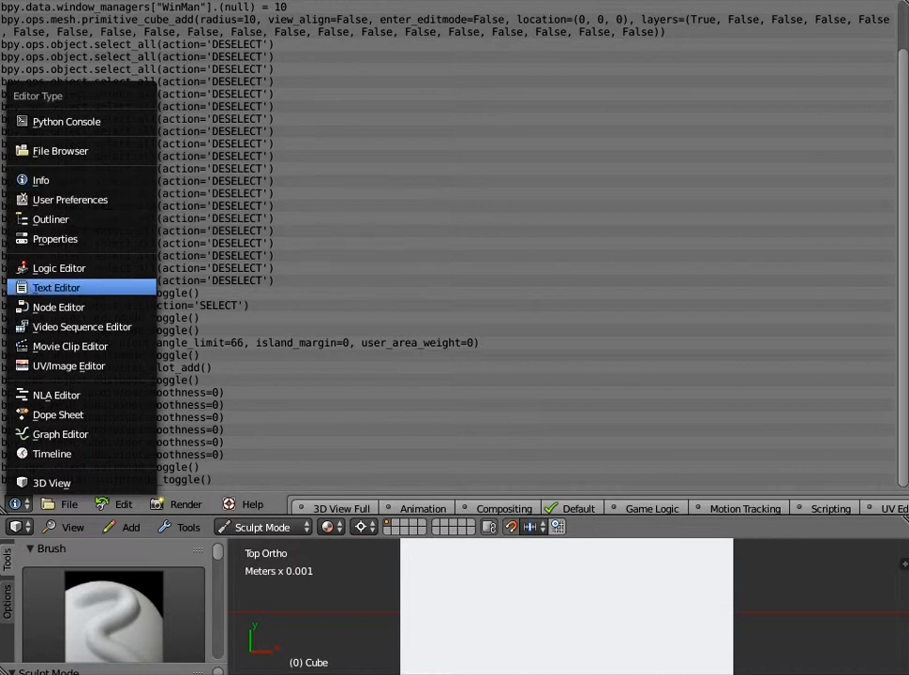
{"action": "left_click", "coordinate": [55, 239]}
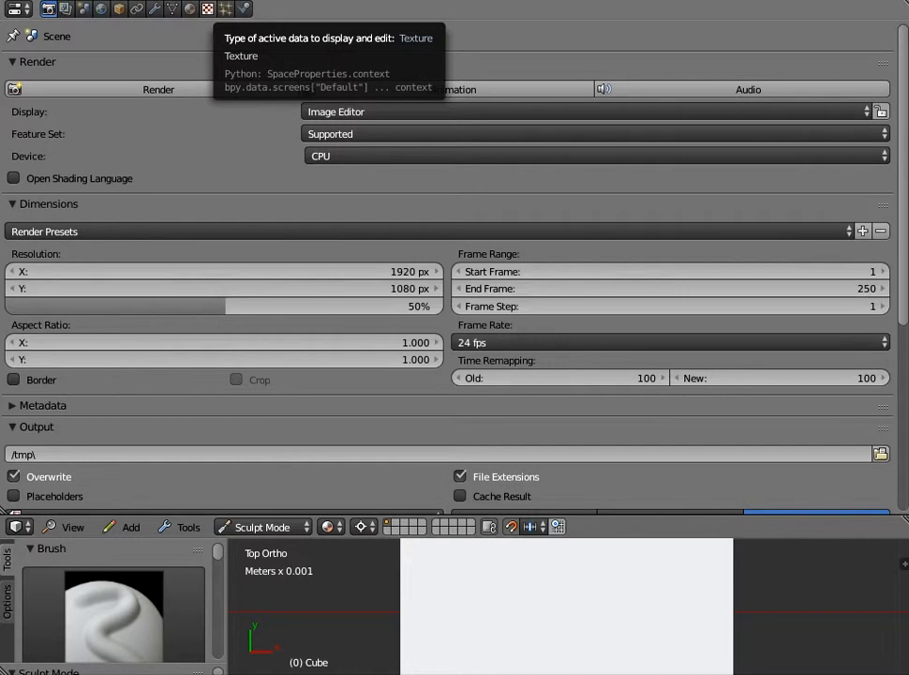
{"action": "left_click", "coordinate": [207, 9]}
{"action": "left_click", "coordinate": [317, 100]}
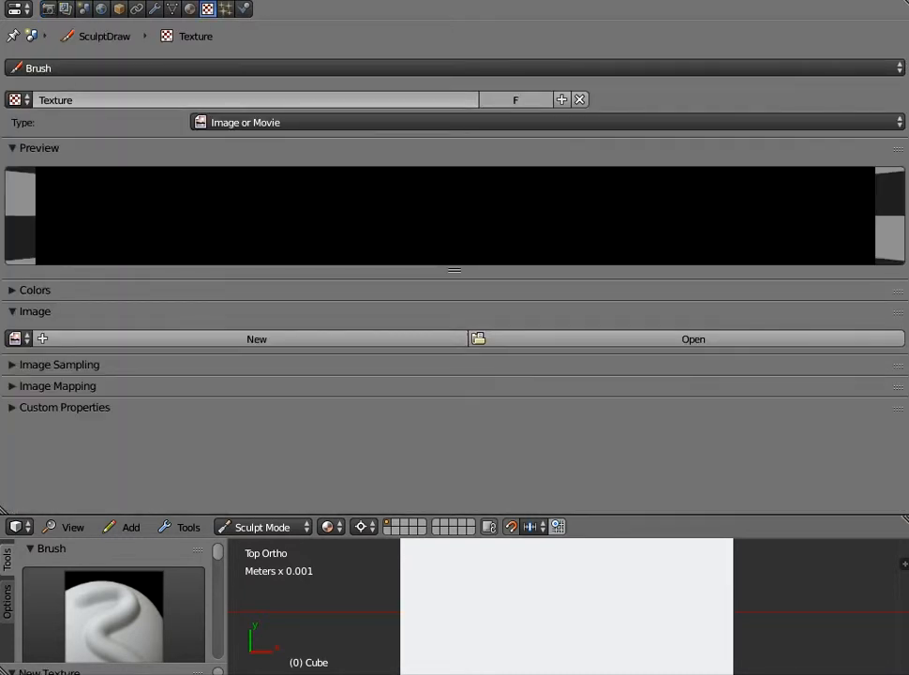
Step: Load Black & White Square.jpg from the recent 3D Textures folder as the brush texture's image
{"action": "left_click", "coordinate": [686, 339]}
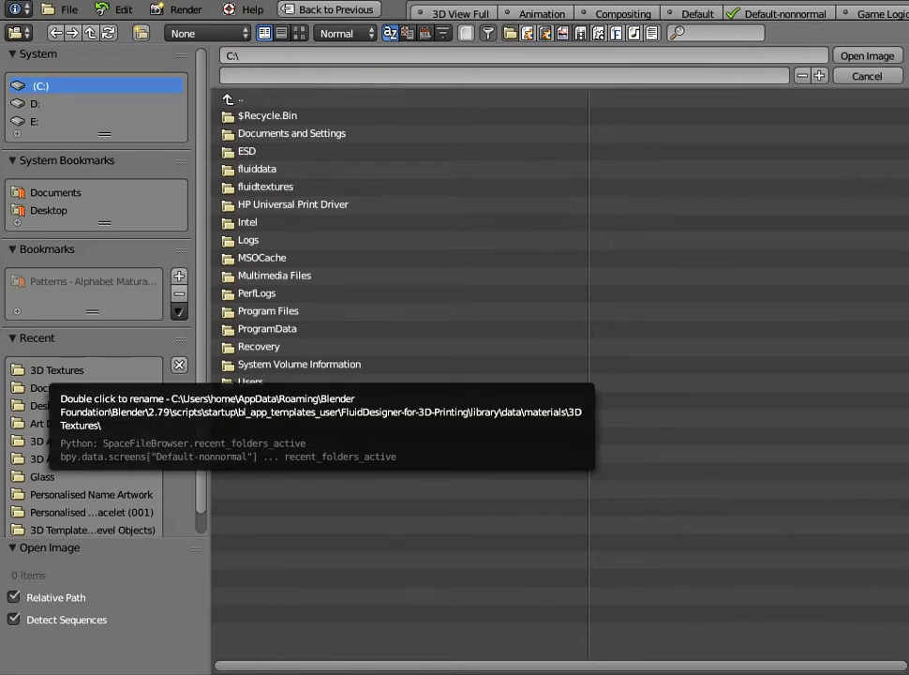
{"action": "left_click", "coordinate": [58, 370]}
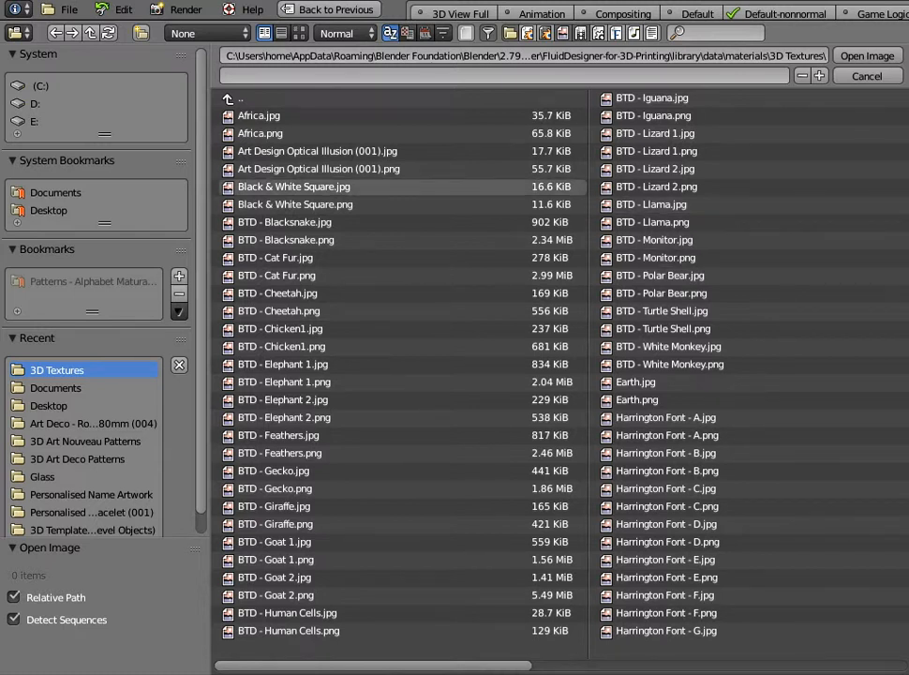
{"action": "left_click", "coordinate": [294, 186]}
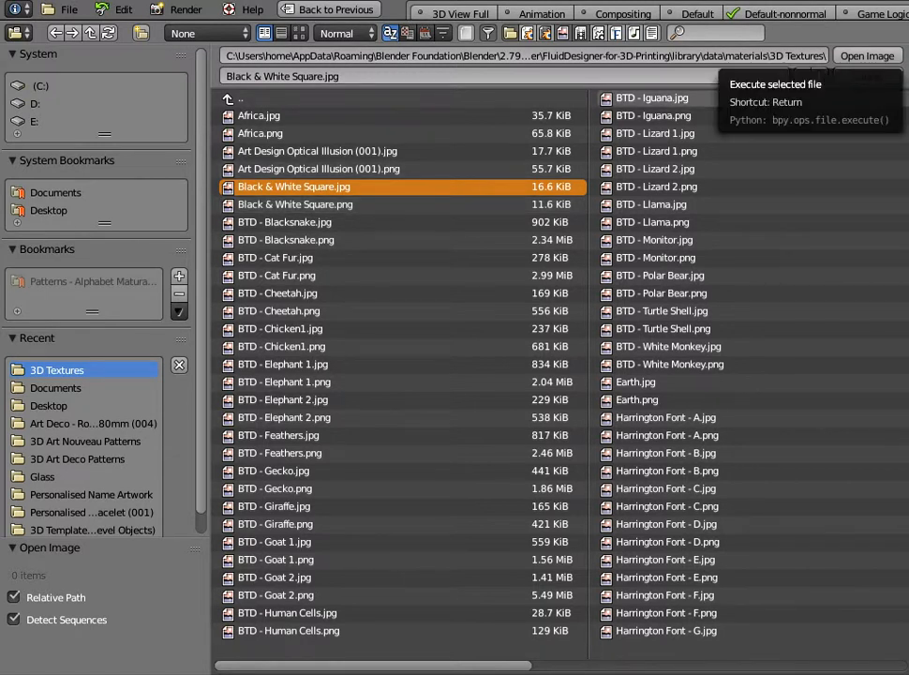
{"action": "left_click", "coordinate": [867, 56]}
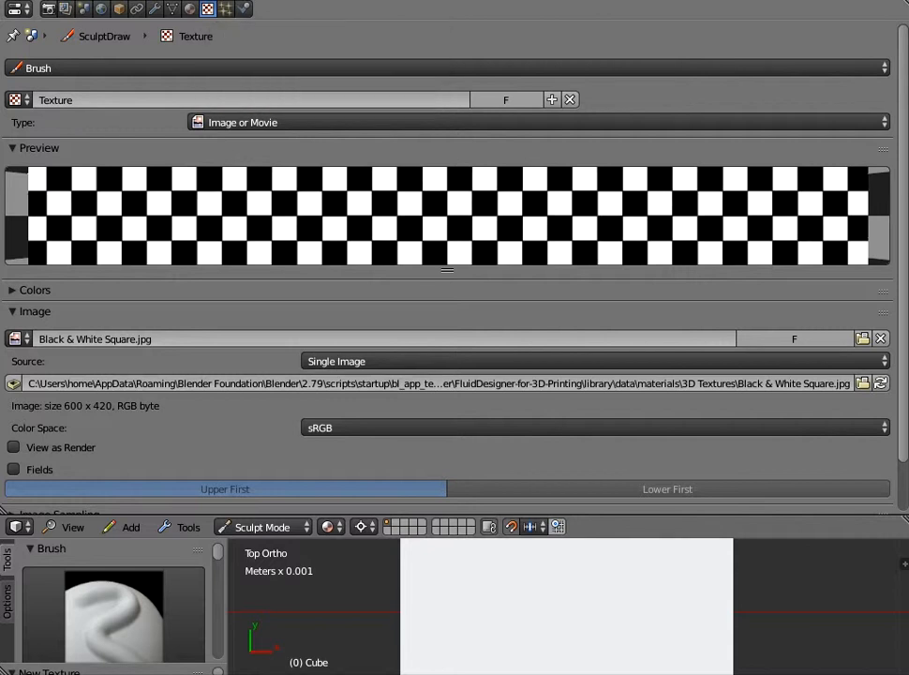
Step: Change the Properties area back to the Info editor and shrink it to its header strip
{"action": "left_click", "coordinate": [16, 9]}
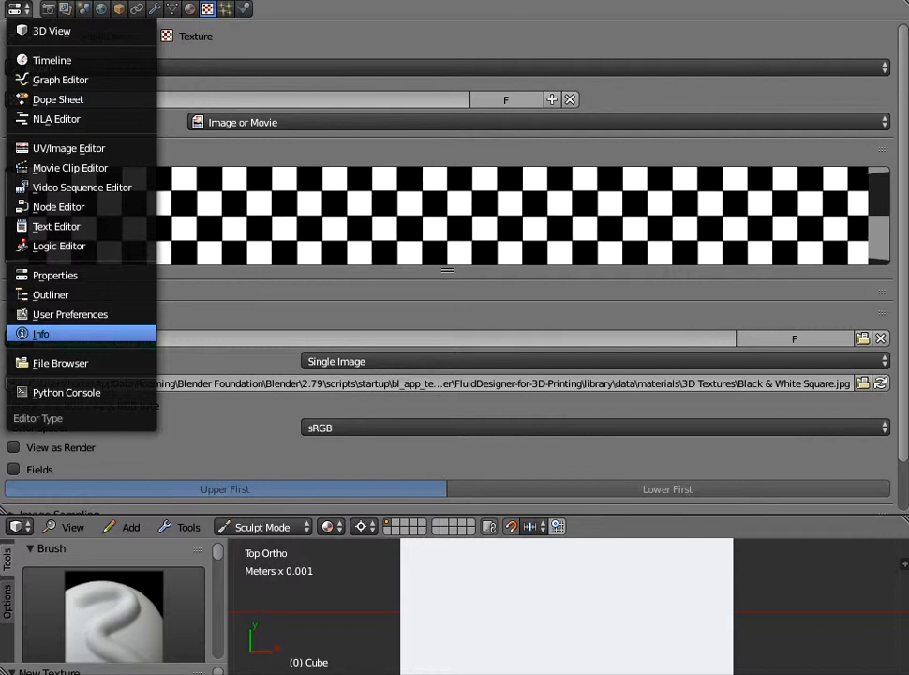
{"action": "left_click", "coordinate": [40, 334]}
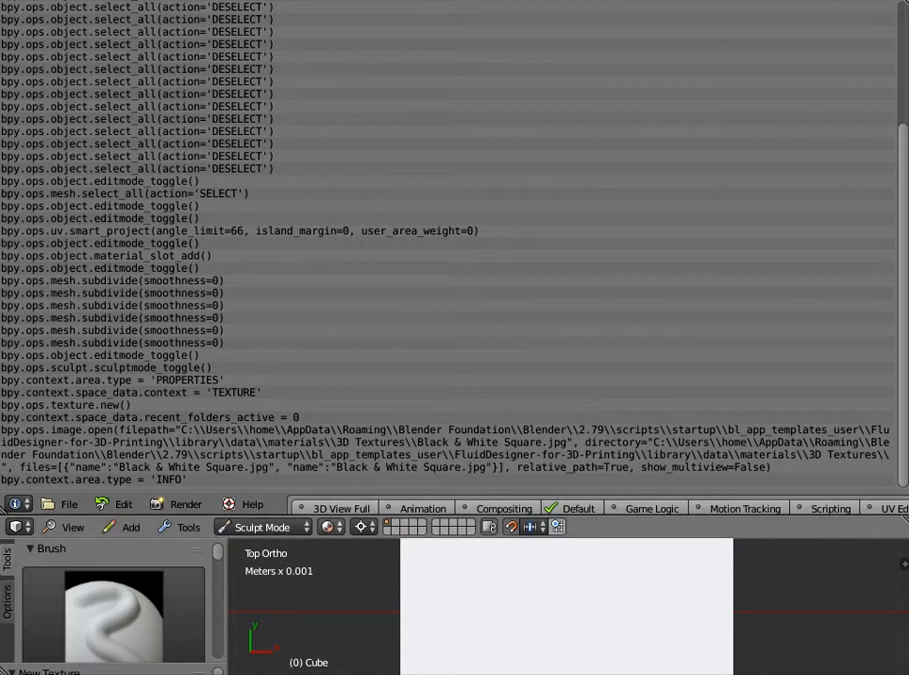
{"action": "left_click_drag", "start_coordinate": [272, 514], "coordinate": [271, 21]}
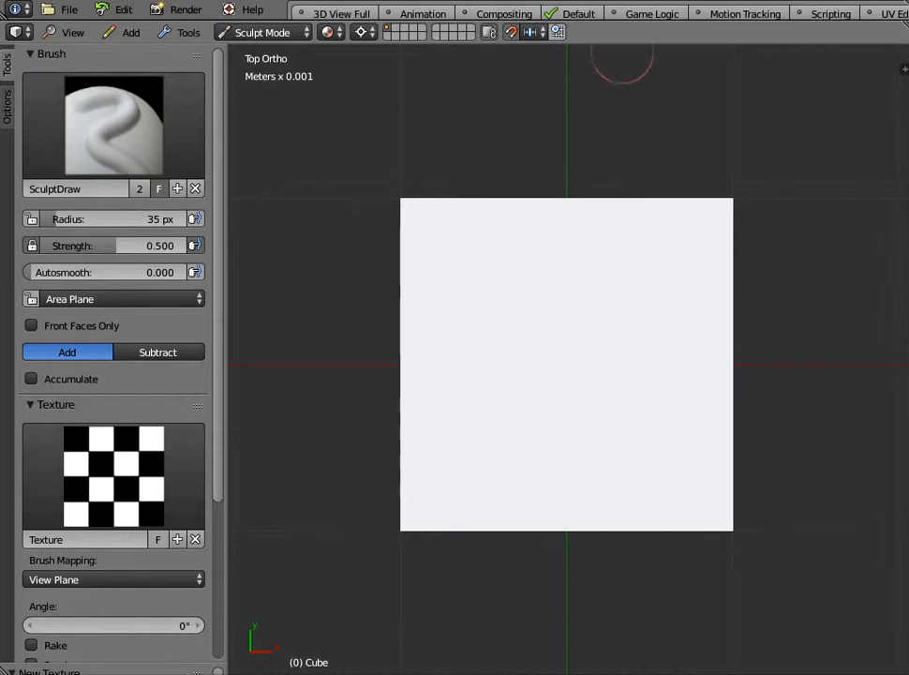
{"action": "mouse_move", "coordinate": [272, 20]}
{"action": "left_mouse_down"}
{"action": "mouse_move", "coordinate": [271, 328]}
{"action": "mouse_move", "coordinate": [271, 2]}
{"action": "left_mouse_up"}
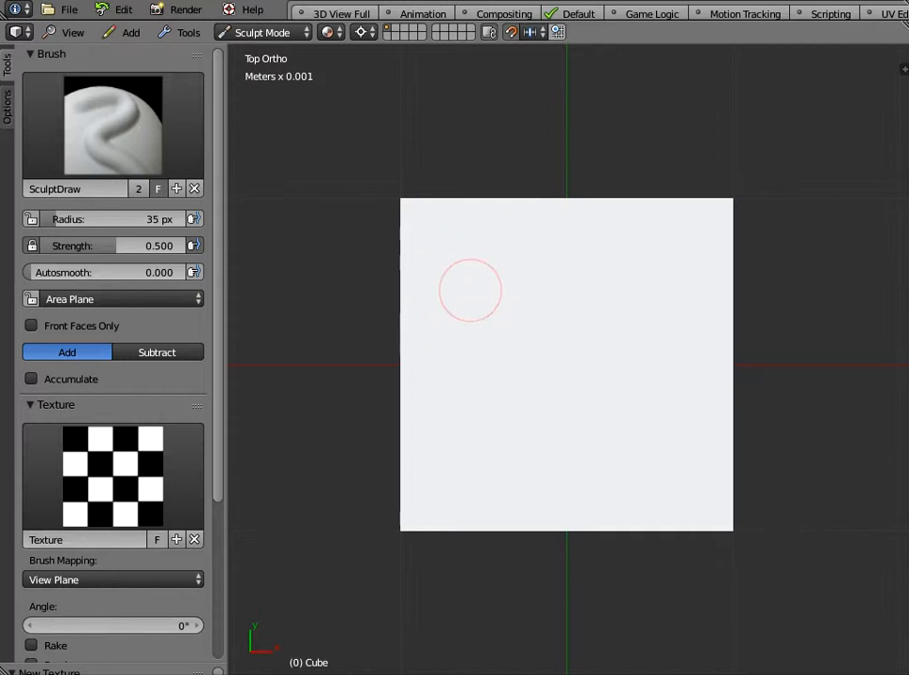
Step: Set the brush radius to 154 px and stamp the checker texture once in each quarter of the cube's top face
{"action": "left_click_drag", "start_coordinate": [92, 219], "coordinate": [128, 220]}
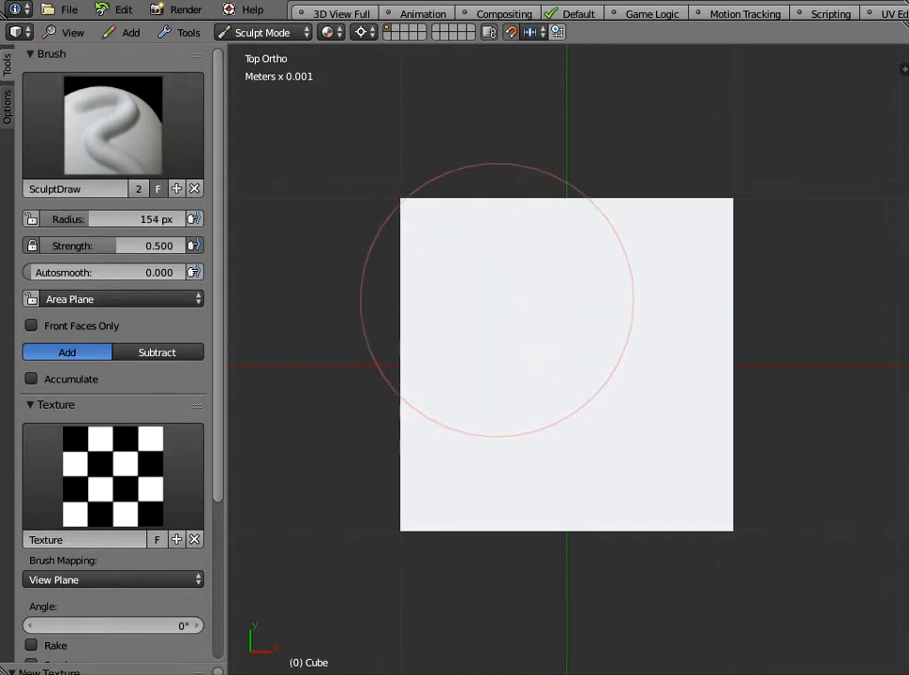
{"action": "scroll", "coordinate": [443, 259], "scroll_direction": "up", "scroll_amount": 1}
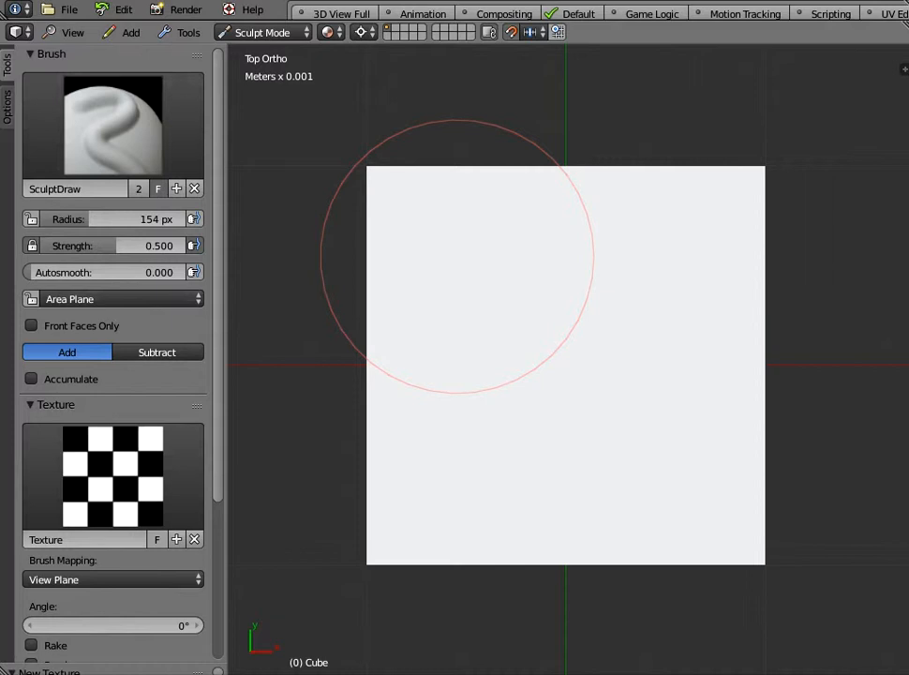
{"action": "left_click", "coordinate": [457, 255]}
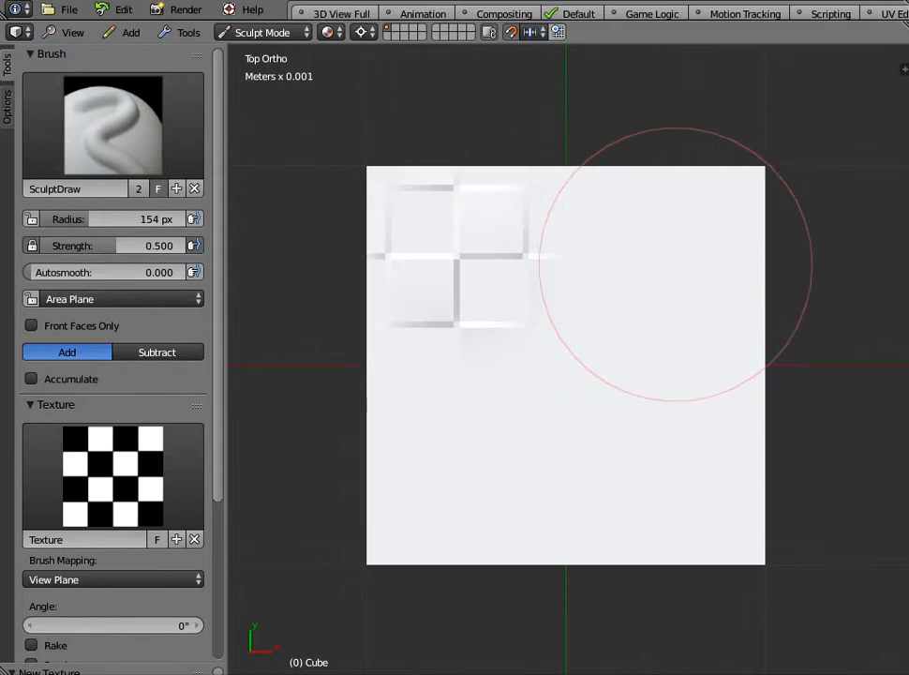
{"action": "left_click", "coordinate": [677, 262]}
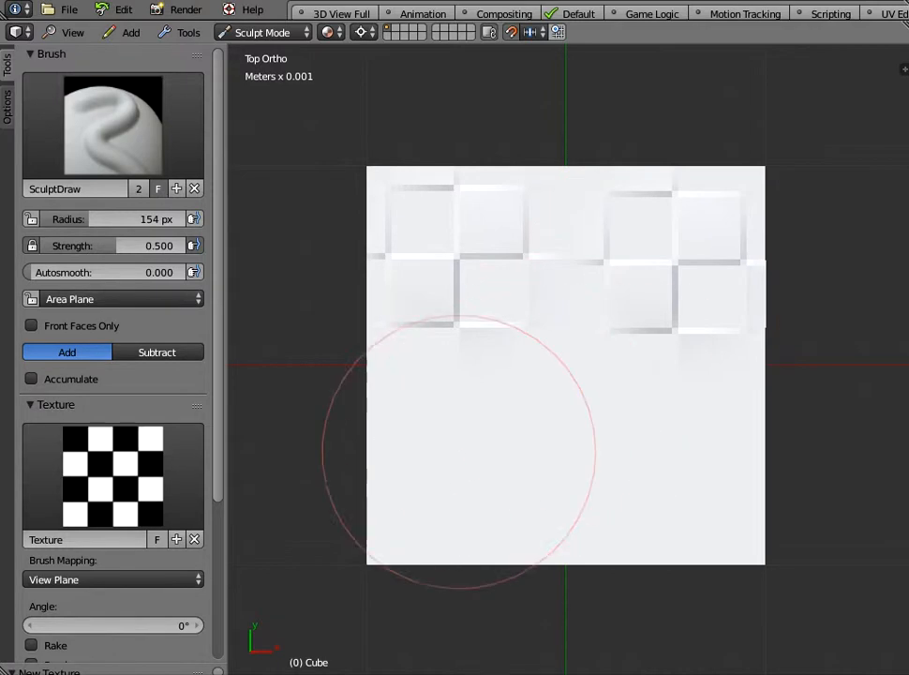
{"action": "left_click", "coordinate": [443, 478]}
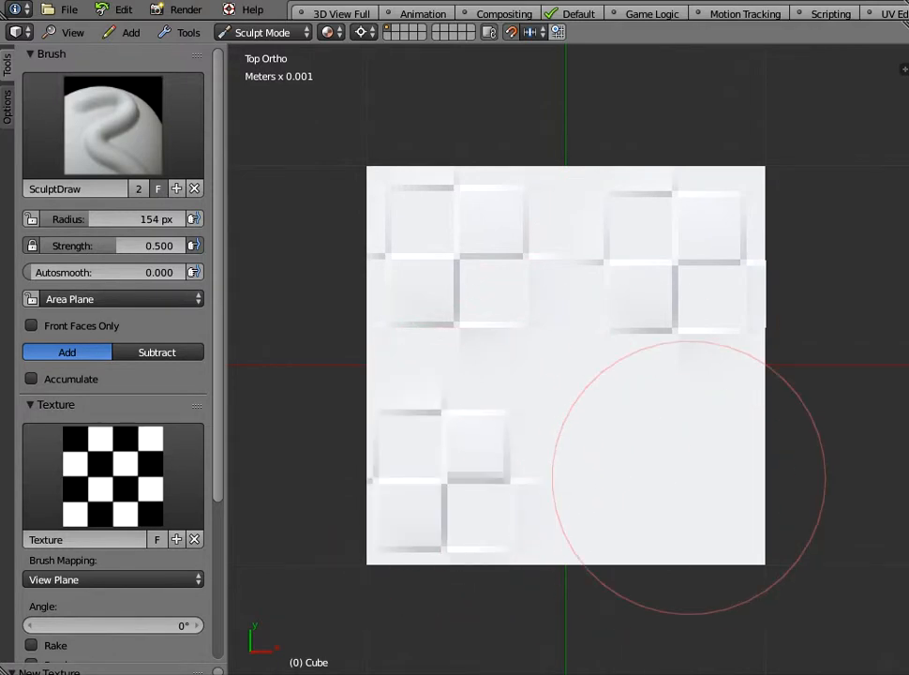
{"action": "left_click", "coordinate": [690, 474]}
{"action": "scroll", "coordinate": [296, 365], "scroll_direction": "down", "scroll_amount": 2}
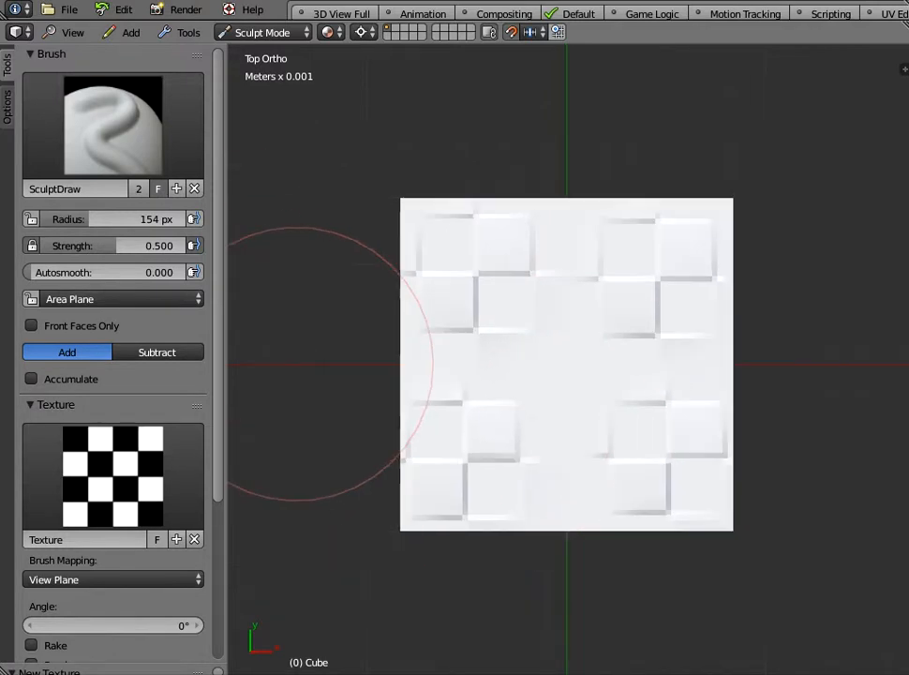
Step: Return the cube to Object Mode and examine the sculpted relief on its top face, ending in front view
{"action": "mouse_move", "coordinate": [400, 404]}
{"action": "middle_mouse_down"}
{"action": "mouse_move", "coordinate": [470, 285]}
{"action": "mouse_move", "coordinate": [416, 428]}
{"action": "mouse_move", "coordinate": [465, 321]}
{"action": "mouse_move", "coordinate": [457, 314]}
{"action": "mouse_move", "coordinate": [465, 331]}
{"action": "middle_mouse_up"}
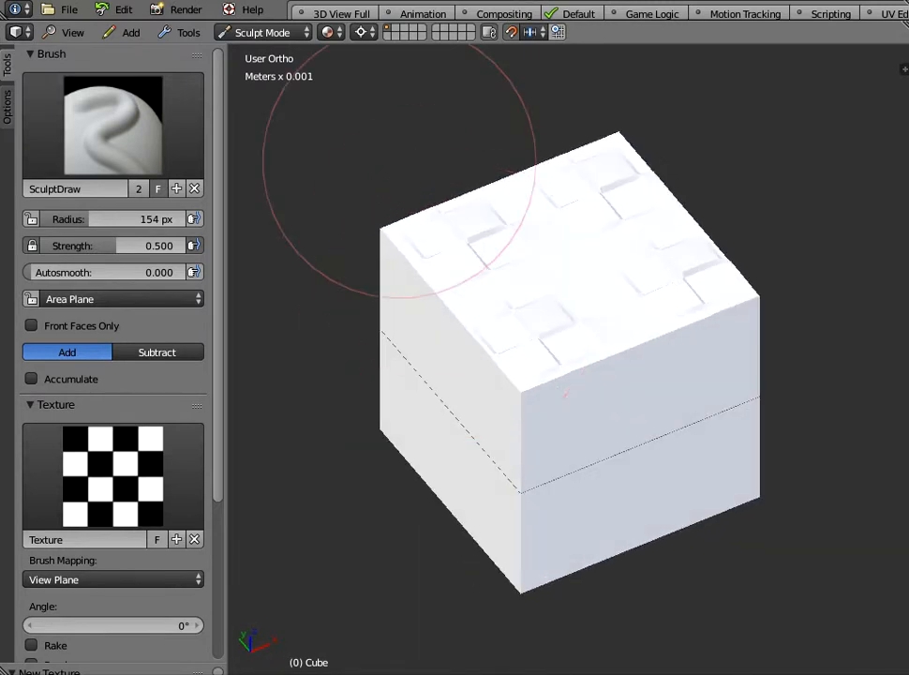
{"action": "left_click", "coordinate": [263, 31]}
{"action": "left_click", "coordinate": [268, 55]}
{"action": "mouse_move", "coordinate": [433, 361]}
{"action": "middle_mouse_down"}
{"action": "mouse_move", "coordinate": [476, 285]}
{"action": "mouse_move", "coordinate": [457, 476]}
{"action": "mouse_move", "coordinate": [536, 410]}
{"action": "mouse_move", "coordinate": [475, 420]}
{"action": "mouse_move", "coordinate": [354, 416]}
{"action": "mouse_move", "coordinate": [321, 380]}
{"action": "mouse_move", "coordinate": [372, 371]}
{"action": "mouse_move", "coordinate": [380, 413]}
{"action": "mouse_move", "coordinate": [403, 371]}
{"action": "mouse_move", "coordinate": [375, 377]}
{"action": "middle_mouse_up"}
{"action": "scroll", "coordinate": [479, 327], "scroll_direction": "up", "scroll_amount": 4}
{"action": "scroll", "coordinate": [458, 477], "scroll_direction": "down", "scroll_amount": 2}
{"action": "left_click", "coordinate": [72, 32]}
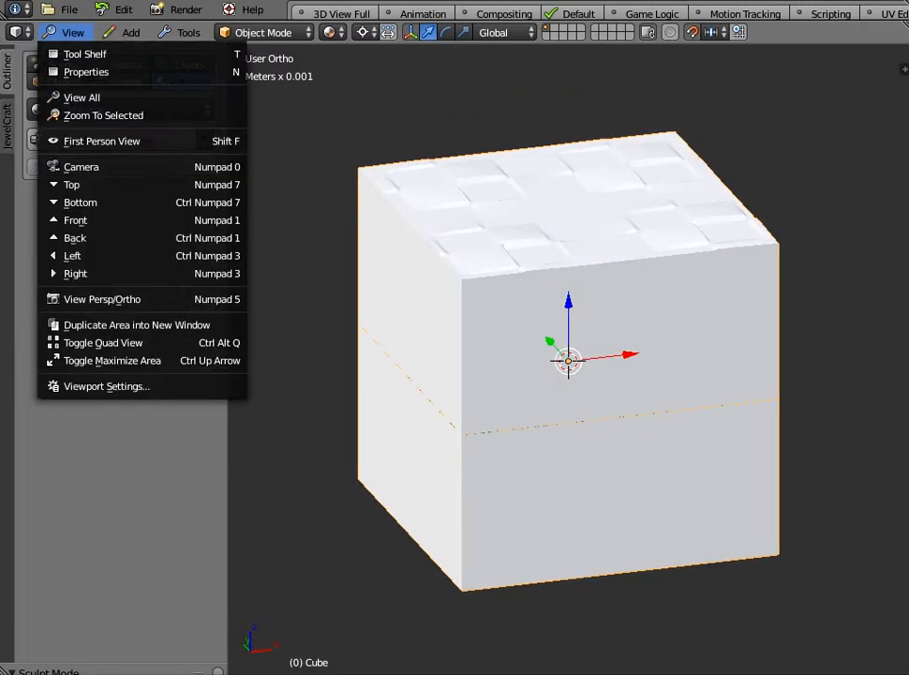
{"action": "left_click", "coordinate": [75, 220]}
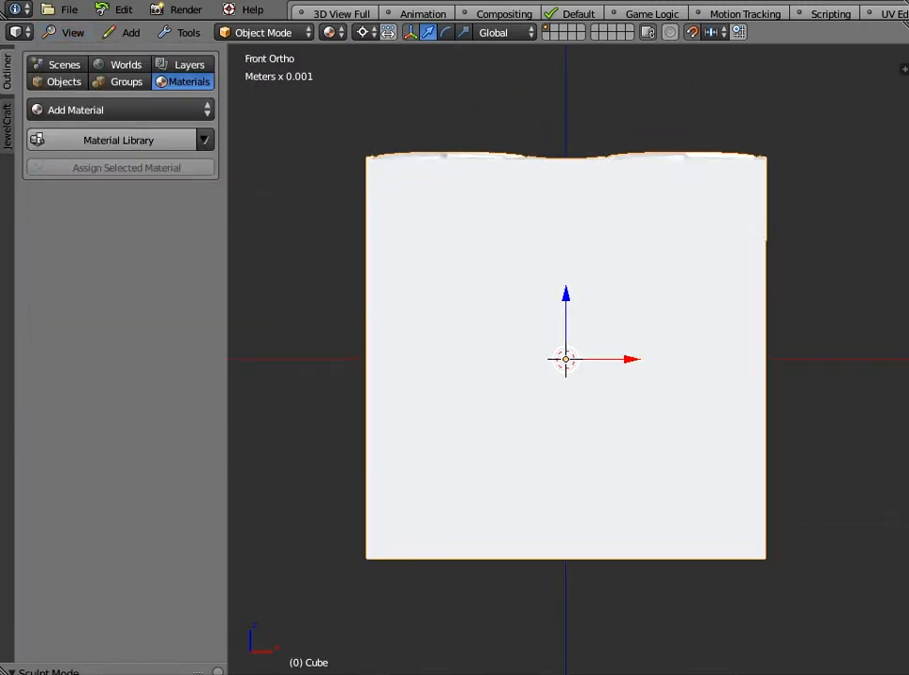
Step: Examine the height of the sculpted relief along the cube's top edge from the front and at an angle
{"action": "middle_click_drag", "start_coordinate": [565, 359], "coordinate": [613, 544], "text": "shift"}
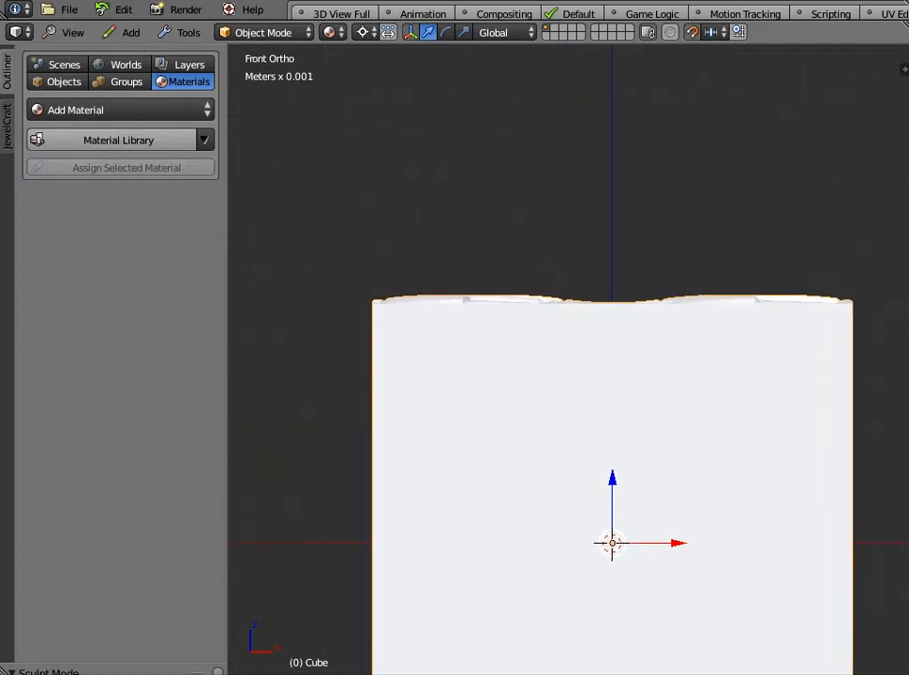
{"action": "scroll", "coordinate": [613, 544], "scroll_direction": "up", "scroll_amount": 2}
{"action": "middle_click_drag", "start_coordinate": [487, 449], "coordinate": [583, 465], "text": "shift"}
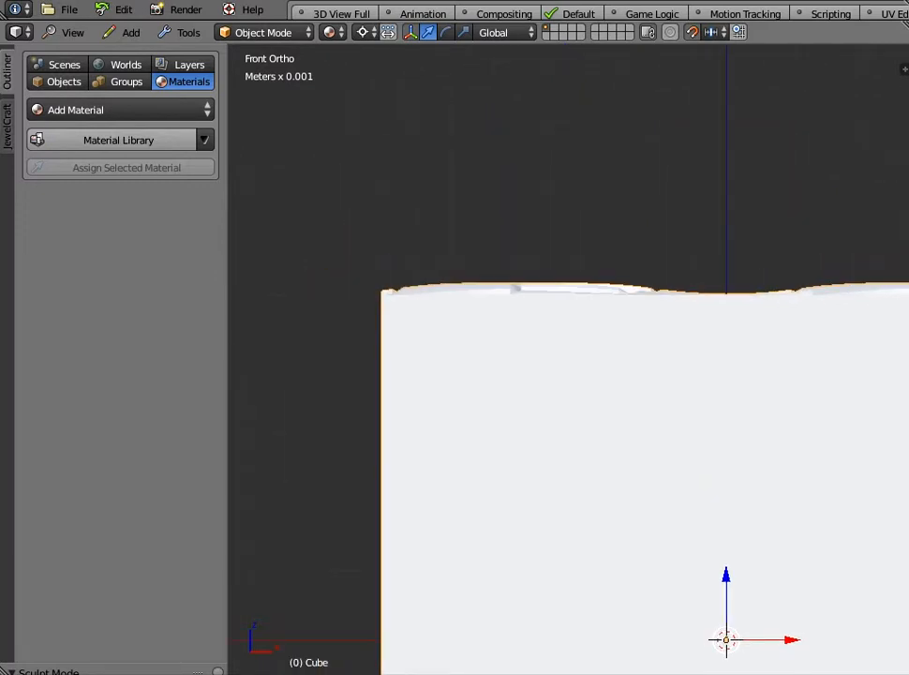
{"action": "scroll", "coordinate": [570, 360], "scroll_direction": "up", "scroll_amount": 3}
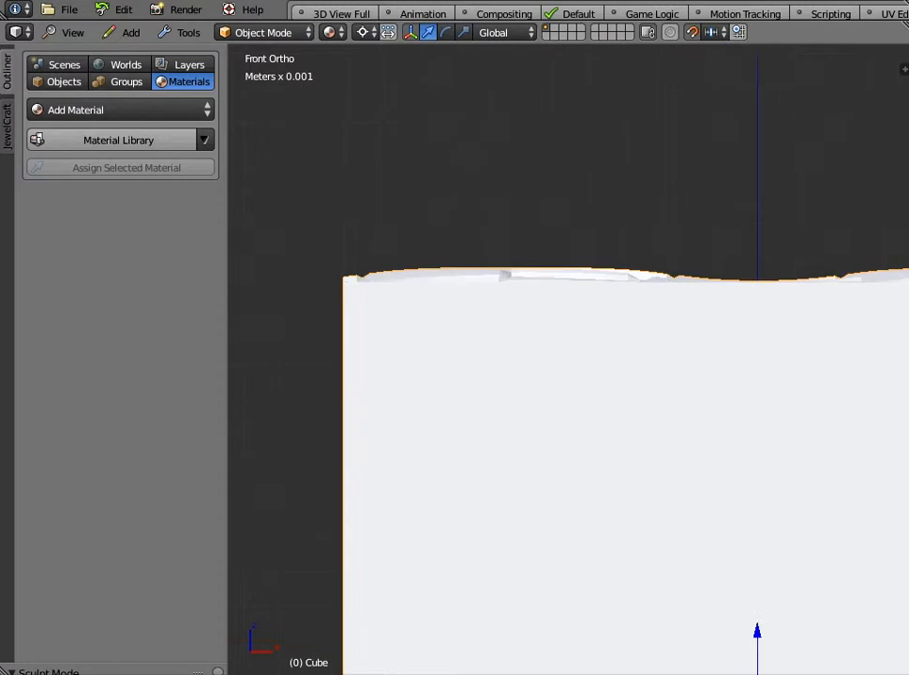
{"action": "middle_click_drag", "start_coordinate": [490, 374], "coordinate": [650, 438], "text": "shift"}
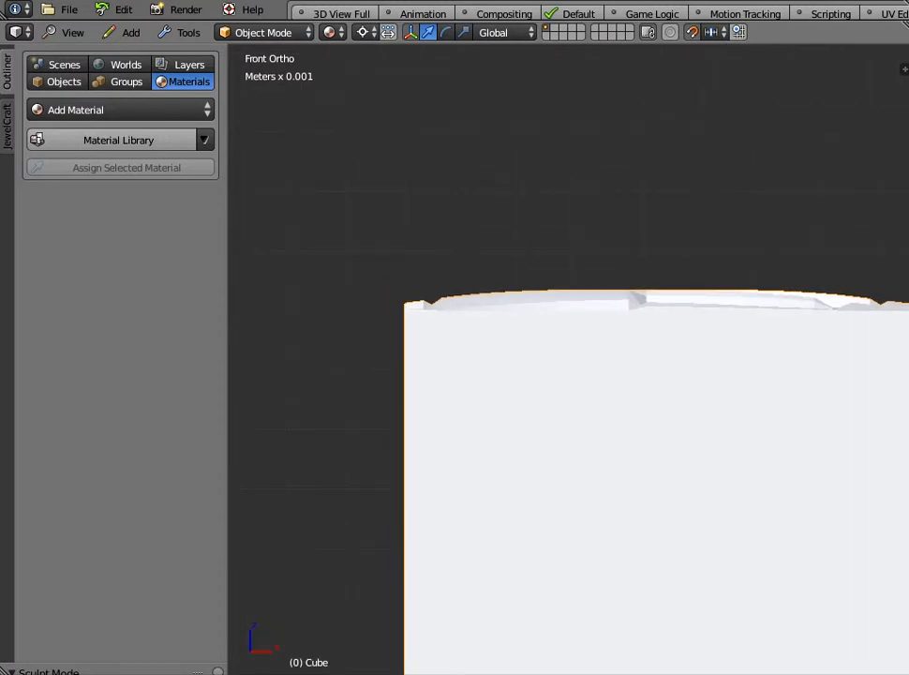
{"action": "scroll", "coordinate": [570, 360], "scroll_direction": "down", "scroll_amount": 8}
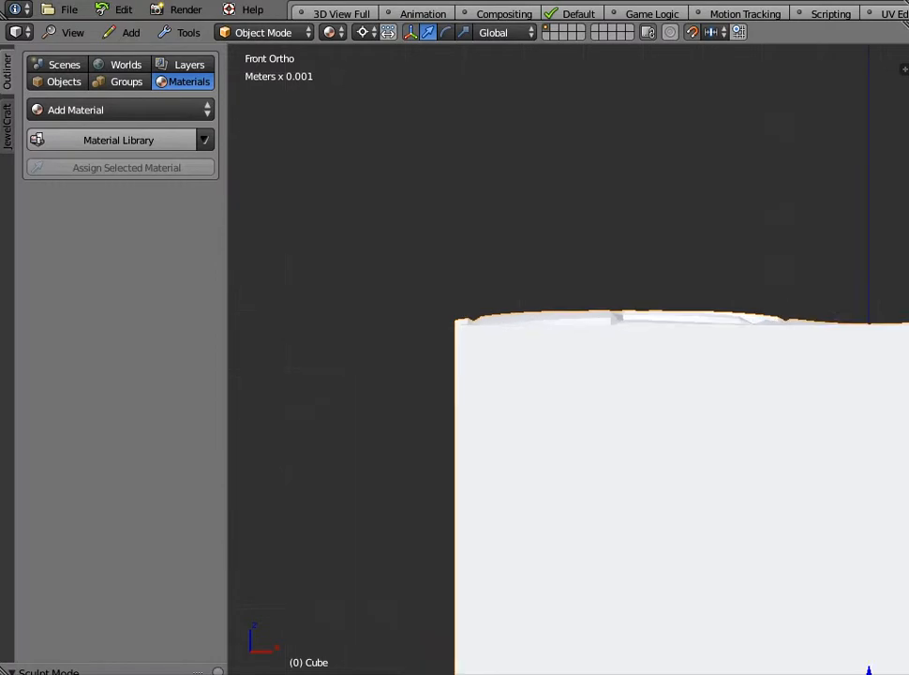
{"action": "mouse_move", "coordinate": [607, 450]}
{"action": "middle_mouse_down", "text": "shift"}
{"action": "mouse_move", "coordinate": [536, 349]}
{"action": "mouse_move", "coordinate": [565, 451]}
{"action": "middle_mouse_up", "text": "shift"}
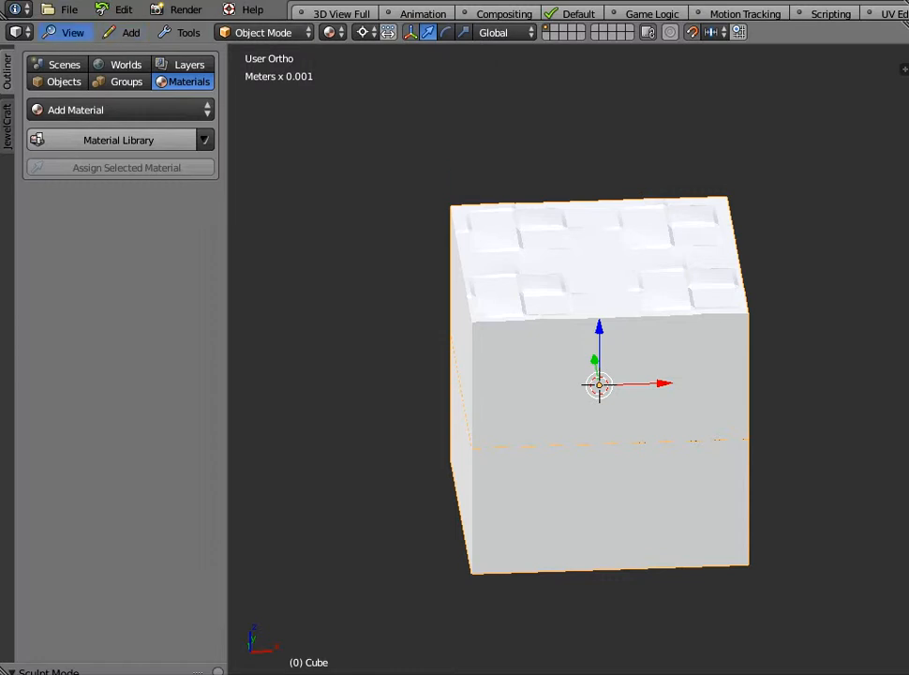
Step: Align the view to the cube's front, switch it to Sculpt Mode and set the brush strength to 0.75
{"action": "left_click", "coordinate": [67, 32]}
{"action": "left_click", "coordinate": [75, 219]}
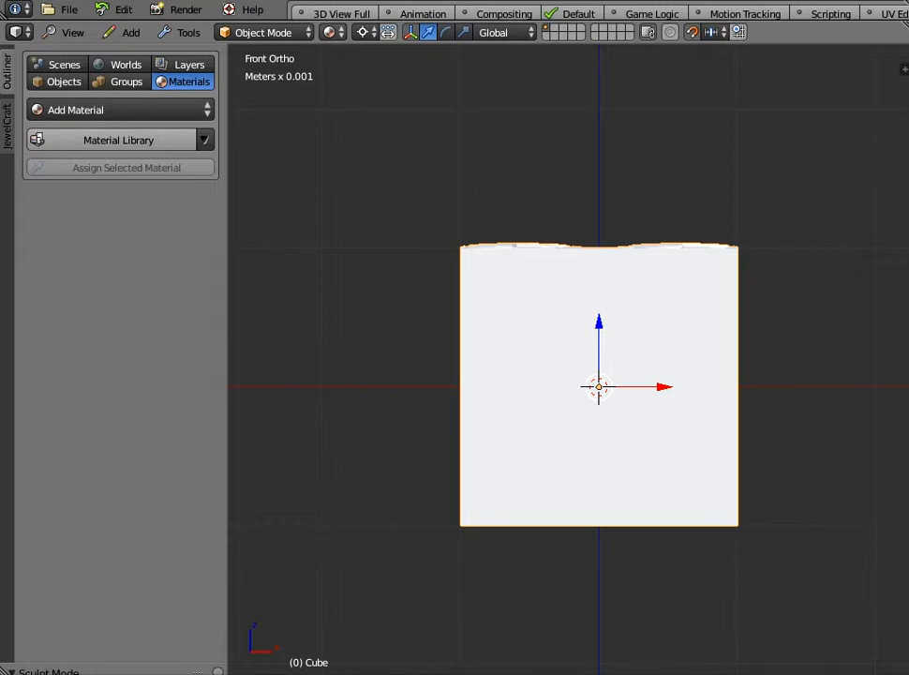
{"action": "left_click", "coordinate": [263, 32]}
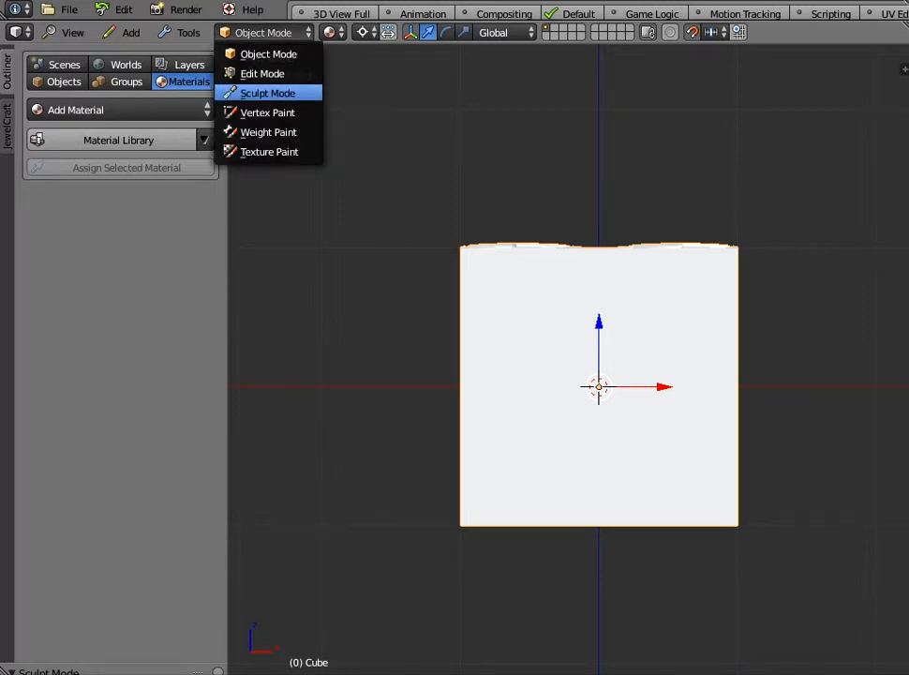
{"action": "left_click", "coordinate": [267, 93]}
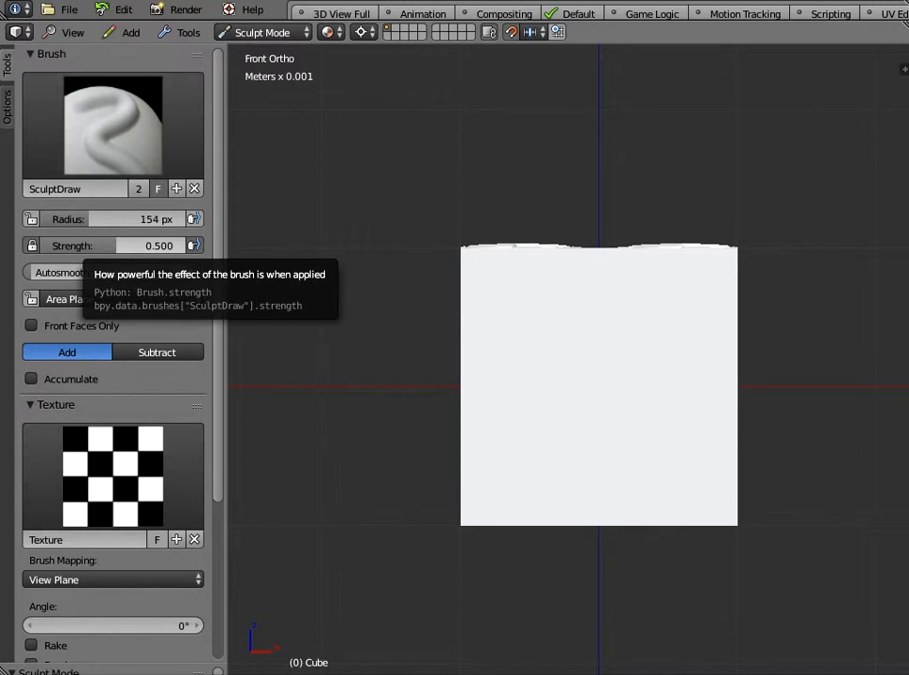
{"action": "left_click", "coordinate": [103, 245]}
{"action": "type", "text": "0."}
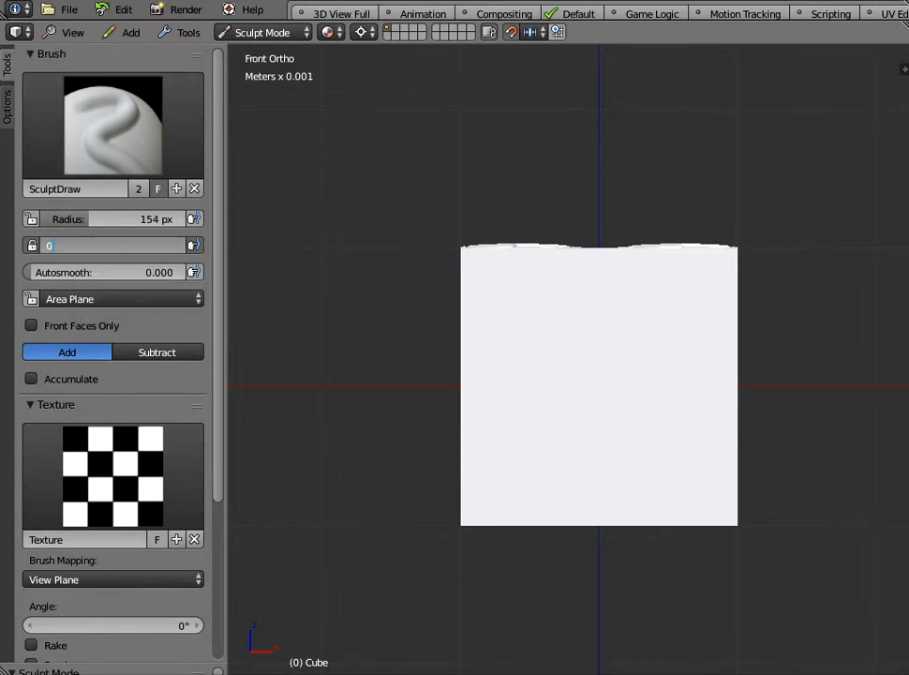
{"action": "type", "text": "75"}
{"action": "key", "text": "Return"}
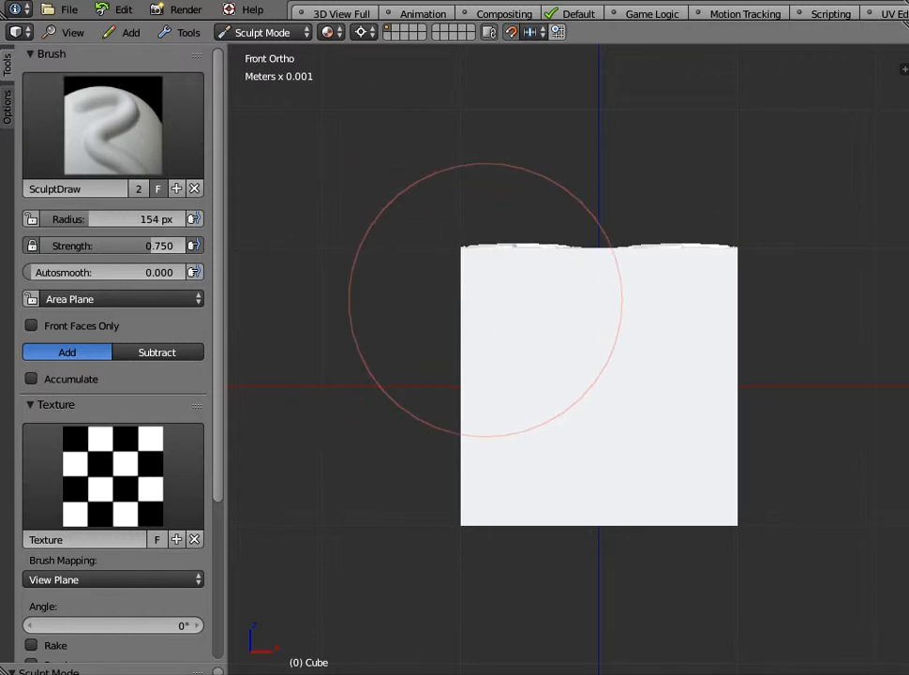
Step: Stamp the checker texture once in each quarter of the cube's front face
{"action": "scroll", "coordinate": [473, 315], "scroll_direction": "up", "scroll_amount": 2}
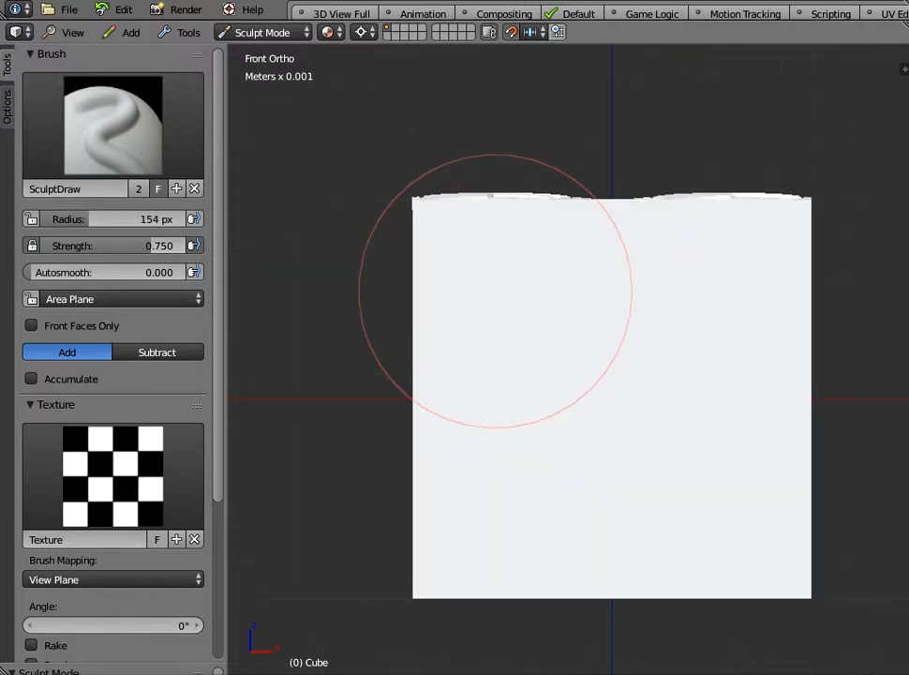
{"action": "left_click_drag", "start_coordinate": [507, 284], "coordinate": [703, 295]}
{"action": "left_click", "coordinate": [723, 290]}
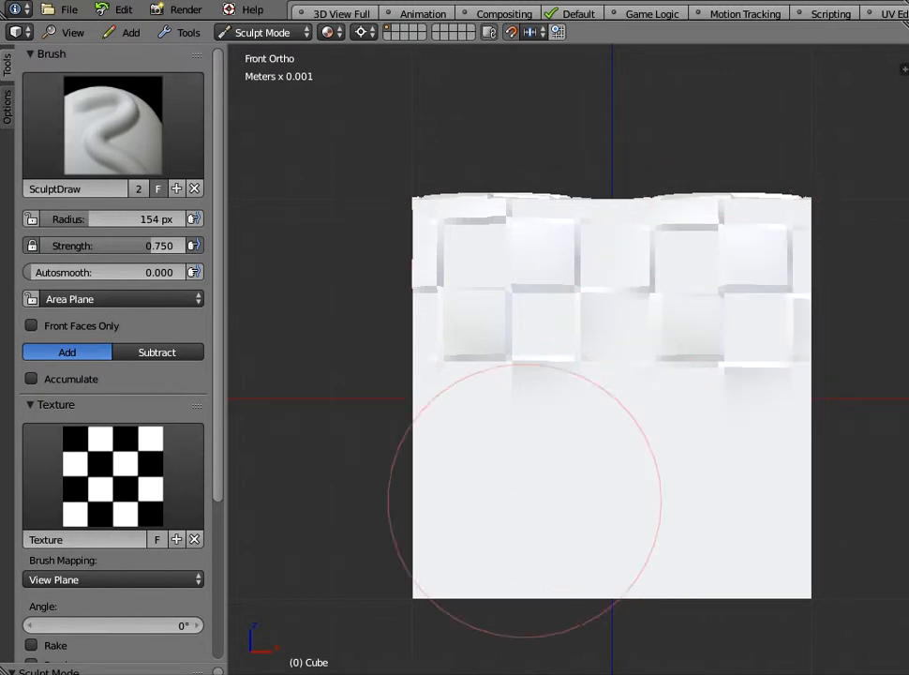
{"action": "left_click", "coordinate": [493, 521]}
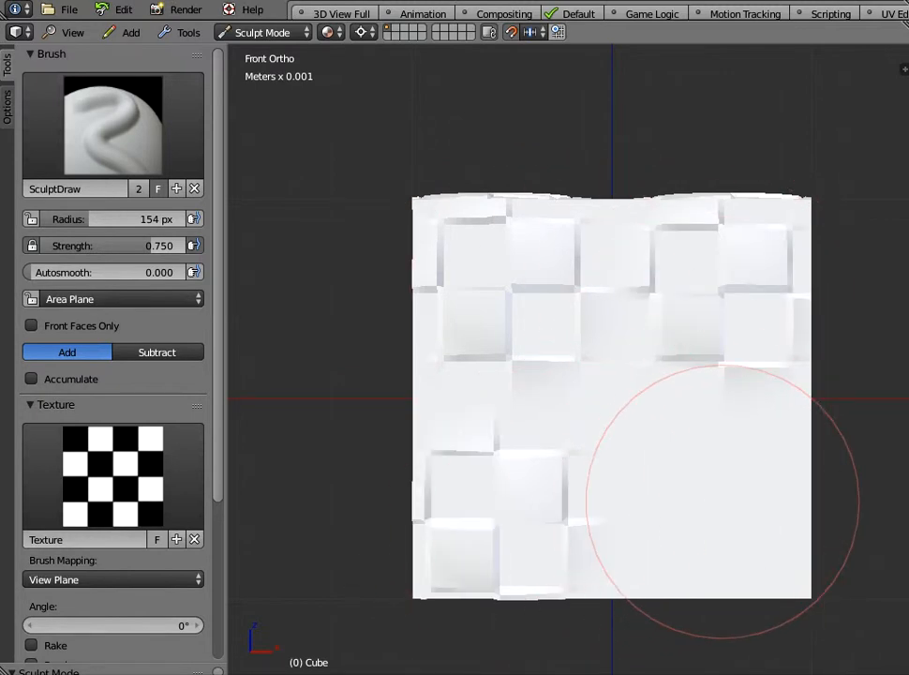
{"action": "left_click", "coordinate": [722, 501]}
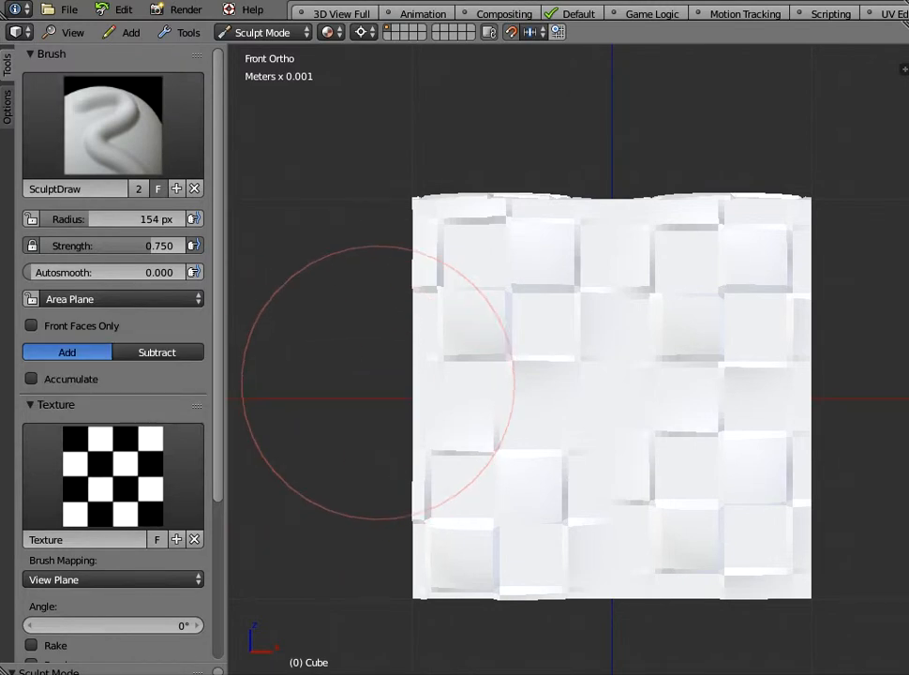
Step: Return the cube to Object Mode and compare the relief on its front and top faces at an angle
{"action": "left_click", "coordinate": [262, 32]}
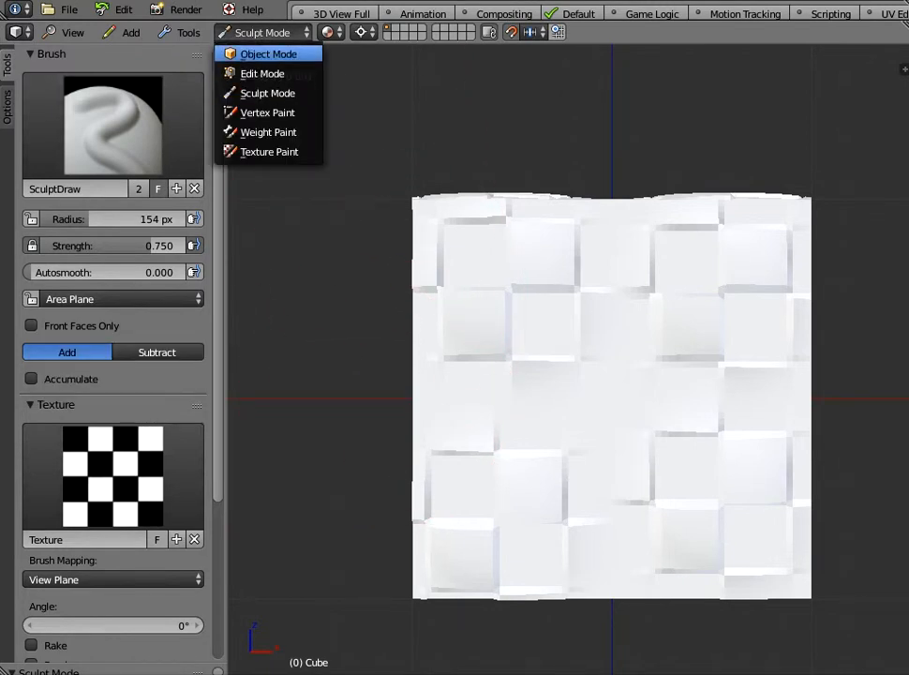
{"action": "left_click", "coordinate": [268, 54]}
{"action": "middle_click_drag", "start_coordinate": [610, 403], "coordinate": [578, 327]}
{"action": "scroll", "coordinate": [636, 450], "scroll_direction": "down", "scroll_amount": 2}
{"action": "scroll", "coordinate": [647, 374], "scroll_direction": "down", "scroll_amount": 2}
{"action": "scroll", "coordinate": [578, 327], "scroll_direction": "up", "scroll_amount": 1}
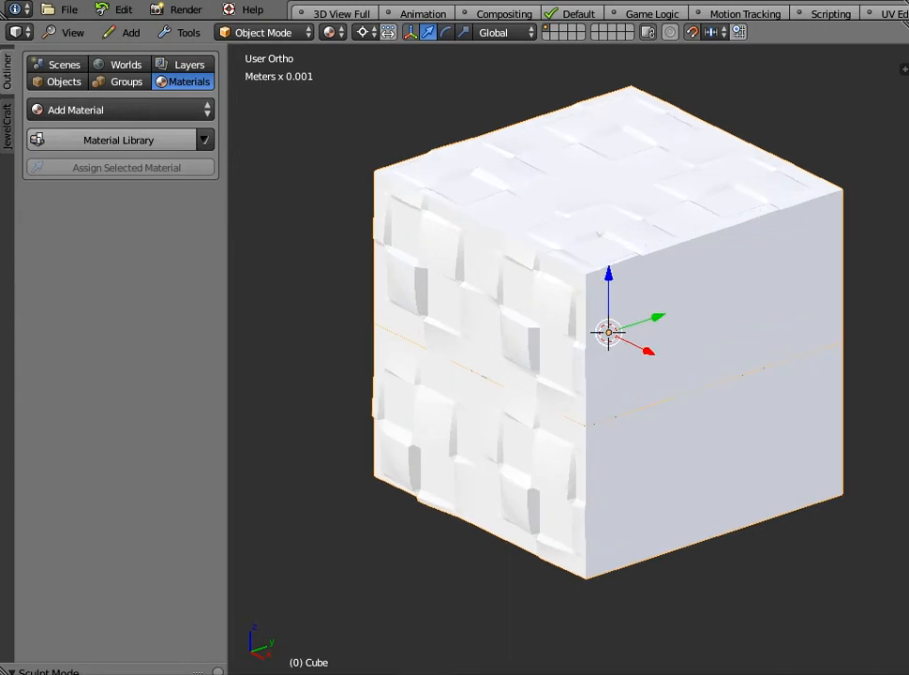
{"action": "scroll", "coordinate": [609, 333], "scroll_direction": "up", "scroll_amount": 1}
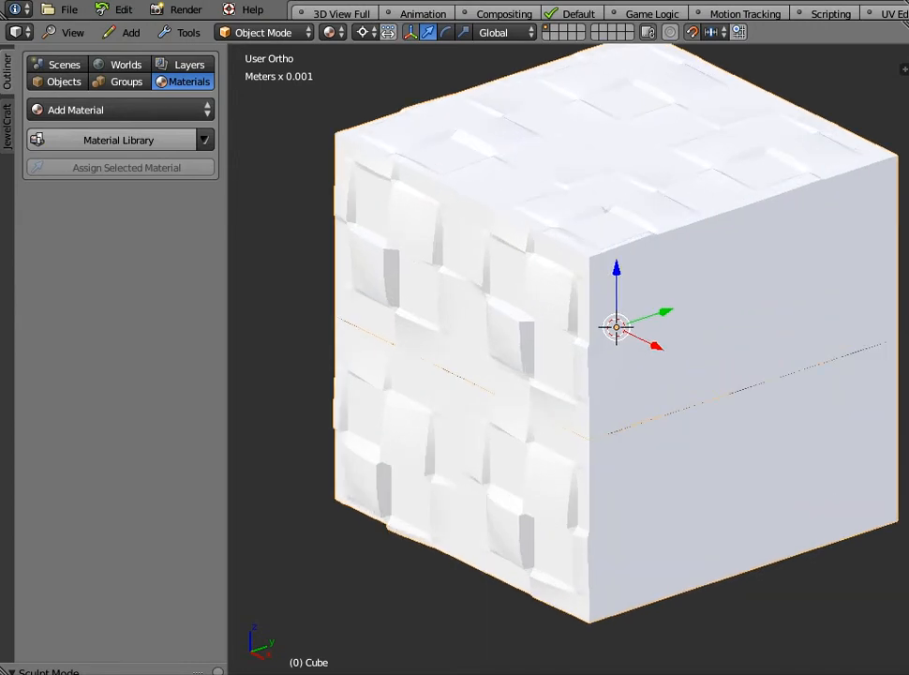
Step: Switch the cube to Edit Mode and select its entire mesh
{"action": "key", "text": "Tab"}
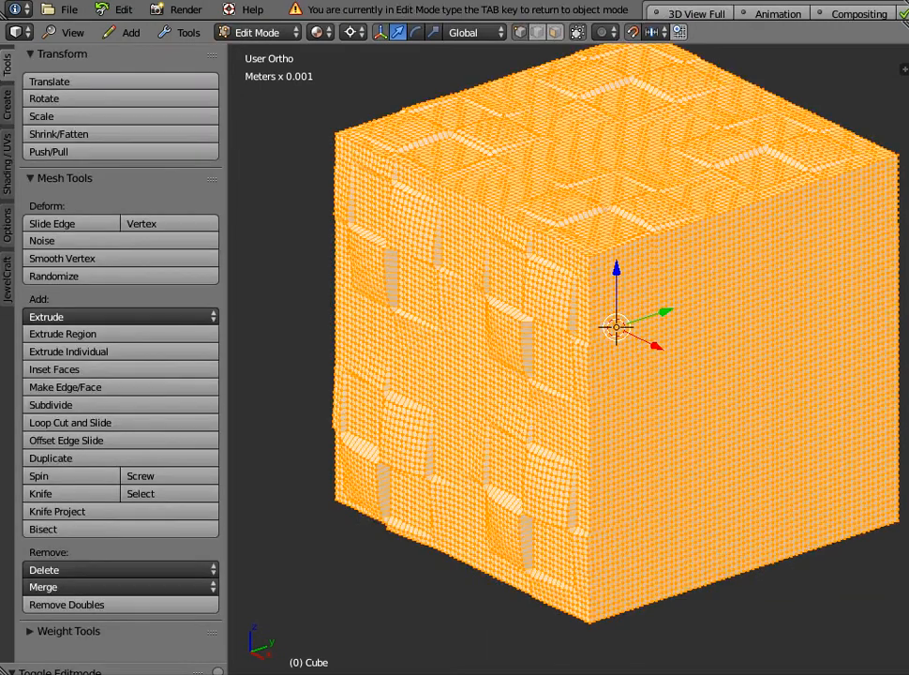
{"action": "key", "text": "a"}
{"action": "key", "text": "a"}
{"action": "key", "text": "w"}
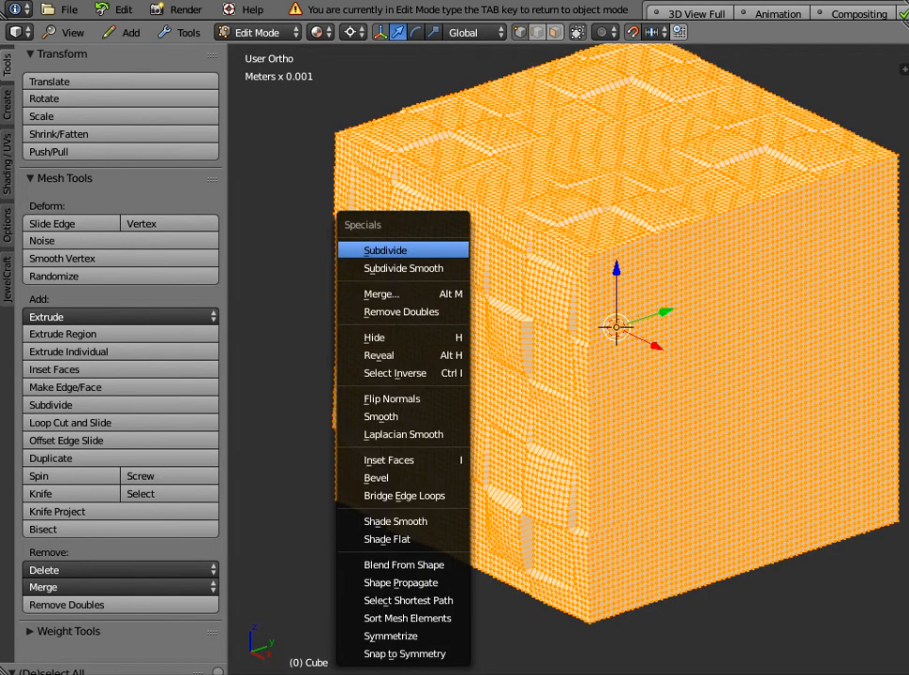
{"action": "key", "text": "Return"}
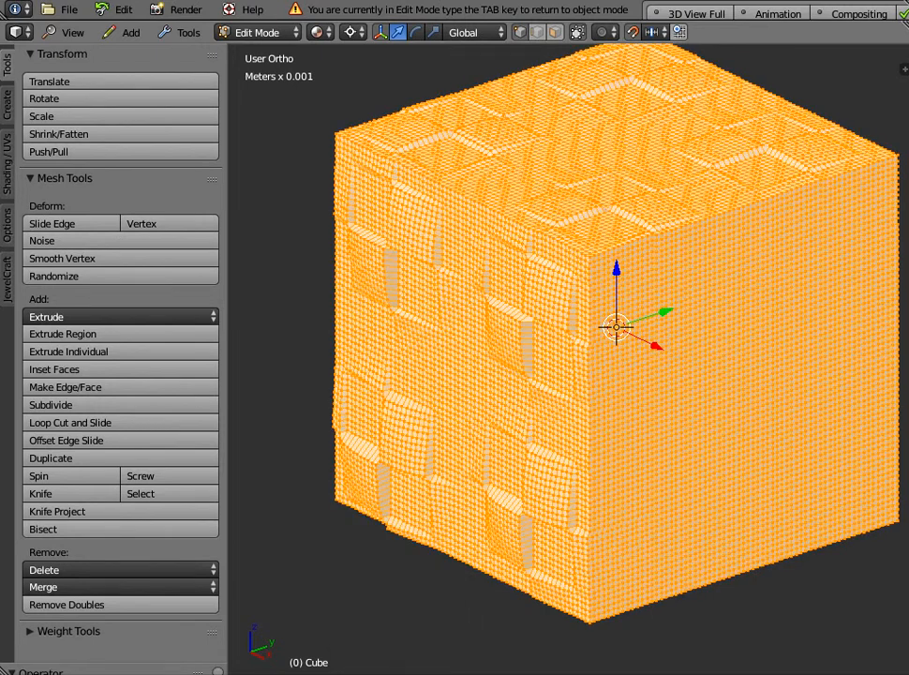
Step: Apply Smooth four times to all the cube's vertices and return to Object Mode
{"action": "key", "text": "w"}
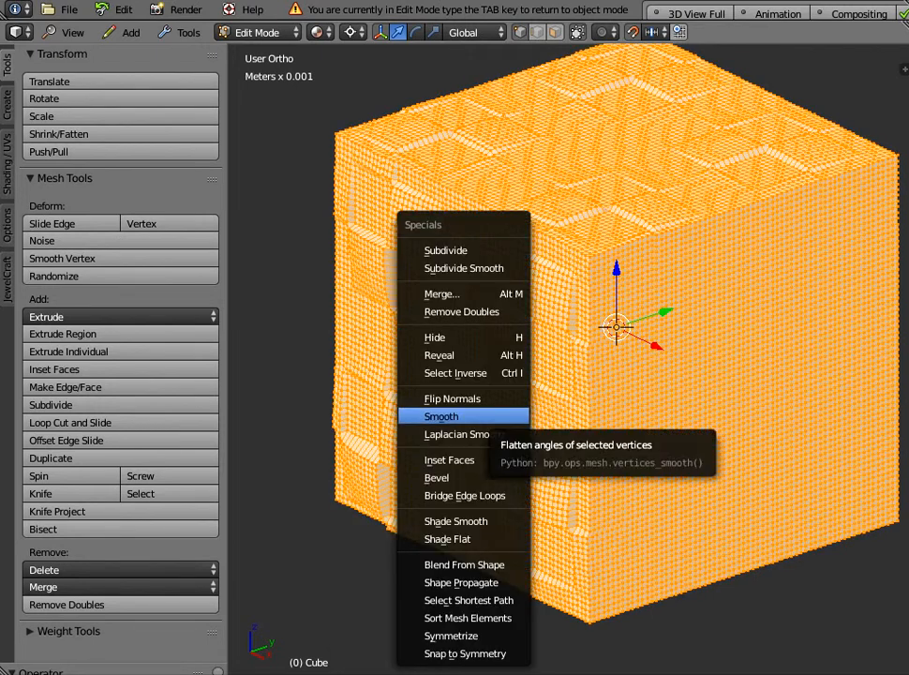
{"action": "left_click", "coordinate": [487, 415]}
{"action": "key", "text": "w"}
{"action": "left_click", "coordinate": [445, 414]}
{"action": "key", "text": "w"}
{"action": "left_click", "coordinate": [440, 414]}
{"action": "key", "text": "w"}
{"action": "left_click", "coordinate": [440, 415]}
{"action": "key", "text": "Tab"}
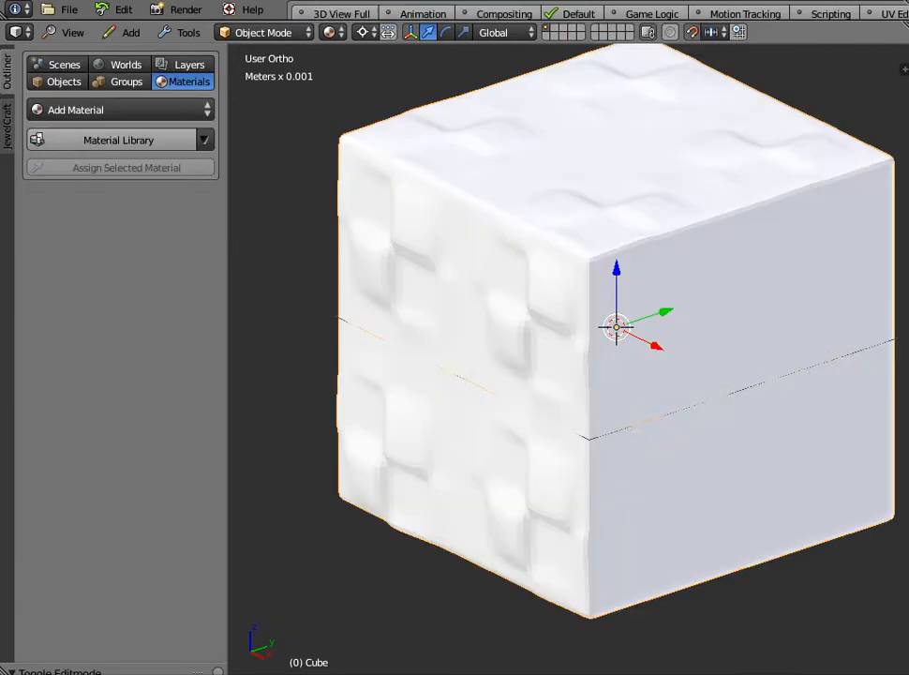
Step: Examine the smoothed relief from several sides and look at the 3D Textures category in the material library
{"action": "scroll", "coordinate": [569, 358], "scroll_direction": "up", "scroll_amount": 4}
{"action": "scroll", "coordinate": [569, 358], "scroll_direction": "down", "scroll_amount": 2}
{"action": "middle_click_drag", "start_coordinate": [569, 358], "coordinate": [689, 339]}
{"action": "scroll", "coordinate": [581, 328], "scroll_direction": "down", "scroll_amount": 4}
{"action": "middle_click_drag", "start_coordinate": [581, 329], "coordinate": [478, 314]}
{"action": "scroll", "coordinate": [565, 314], "scroll_direction": "down", "scroll_amount": 2}
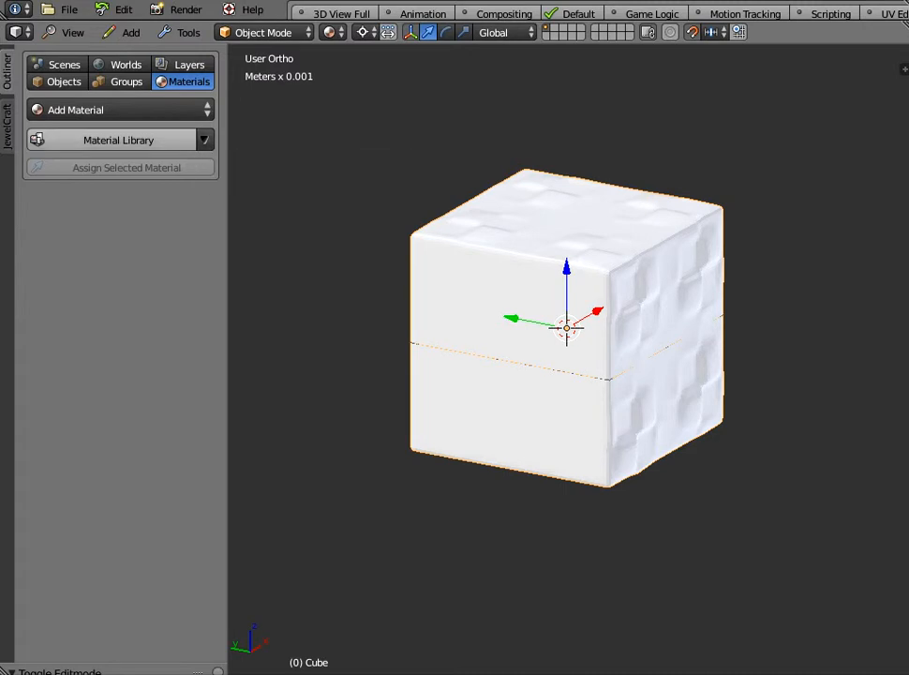
{"action": "left_click", "coordinate": [114, 139]}
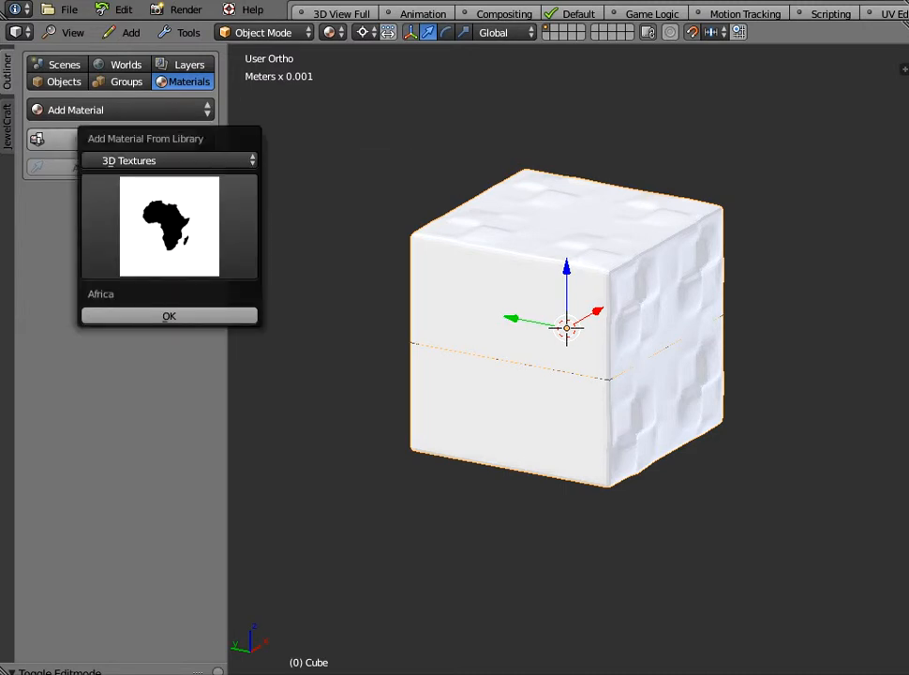
{"action": "left_click", "coordinate": [204, 139]}
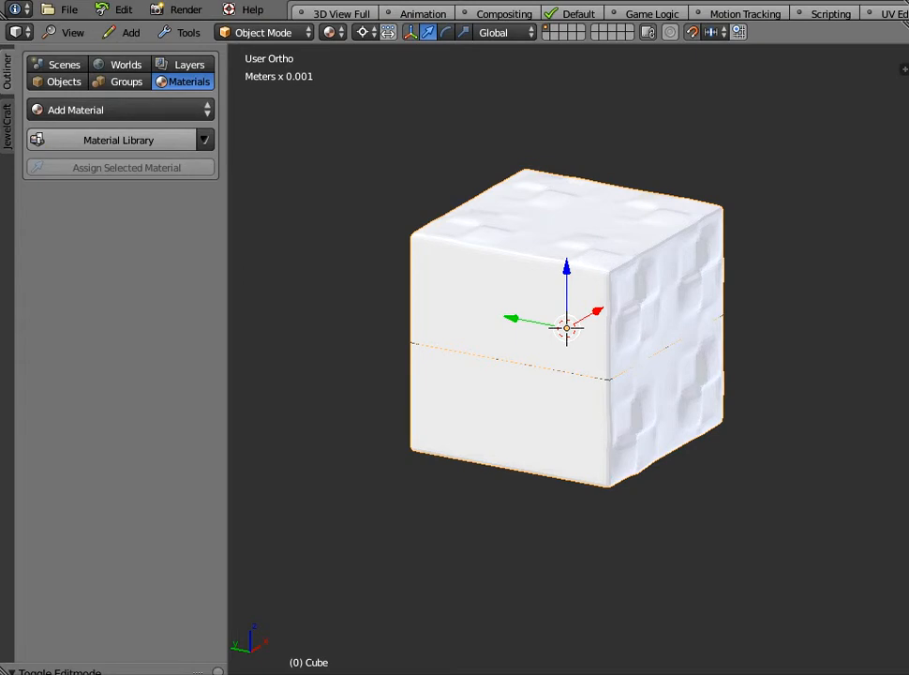
Step: Switch to the browser showing Texture Ninja and look through the textures in the Metal category
{"action": "left_click", "coordinate": [573, 656]}
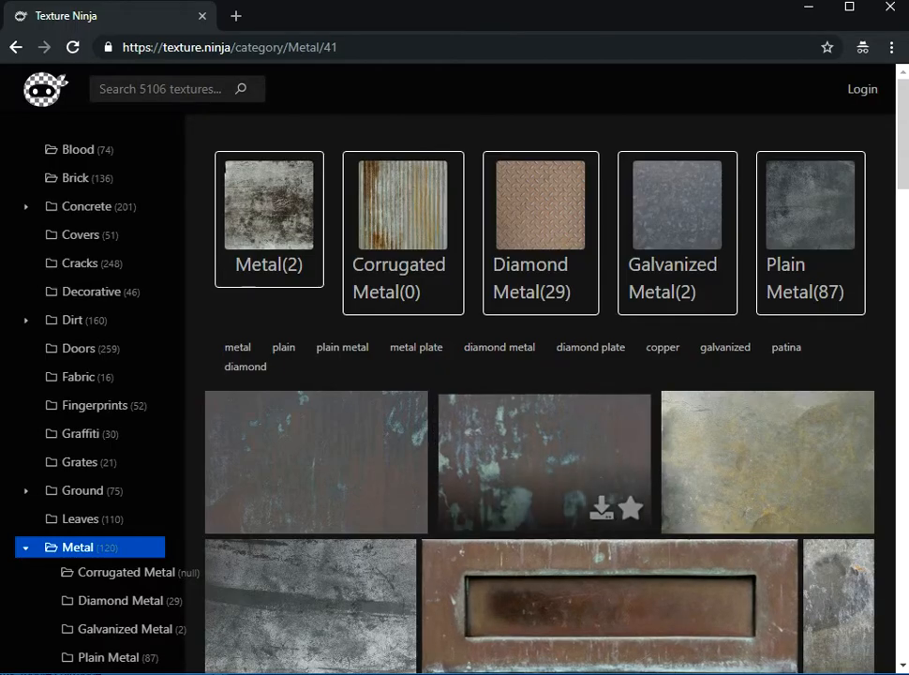
{"action": "scroll", "coordinate": [543, 440], "scroll_direction": "down", "scroll_amount": 9}
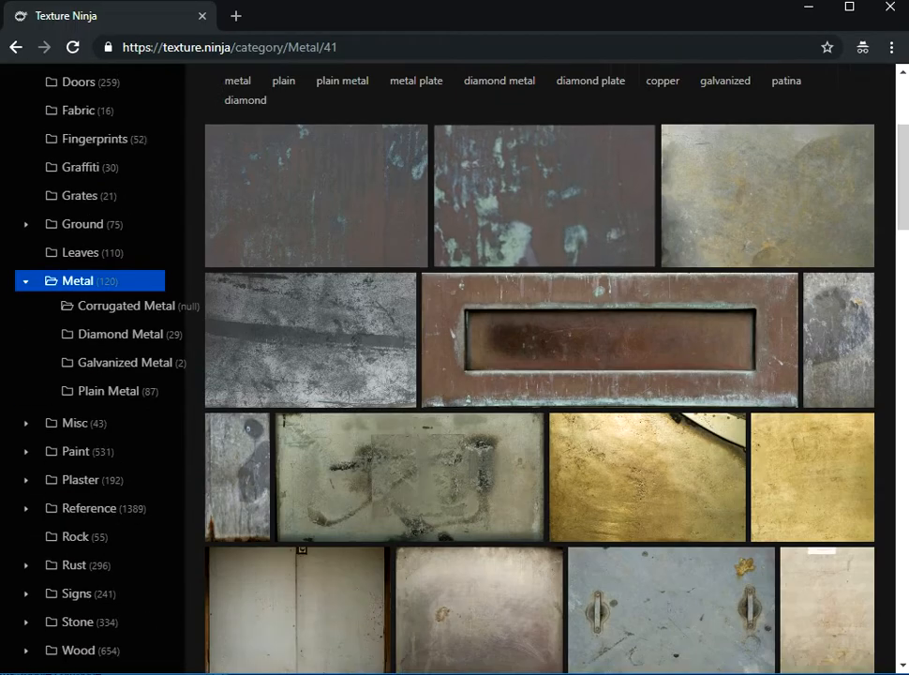
{"action": "scroll", "coordinate": [525, 412], "scroll_direction": "up", "scroll_amount": 10}
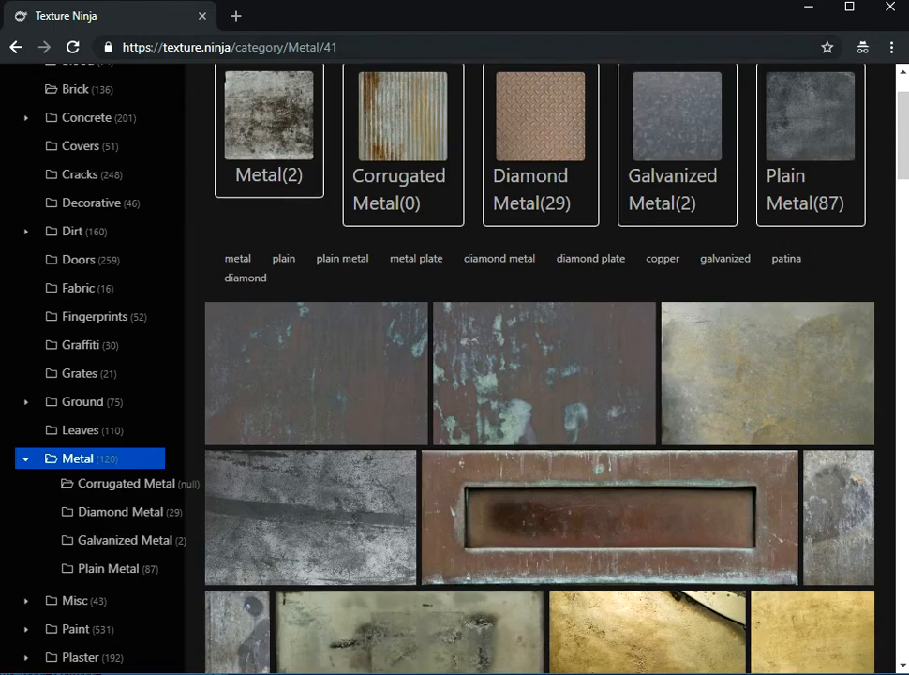
{"action": "scroll", "coordinate": [609, 488], "scroll_direction": "down", "scroll_amount": 1}
{"action": "scroll", "coordinate": [487, 478], "scroll_direction": "down", "scroll_amount": 2}
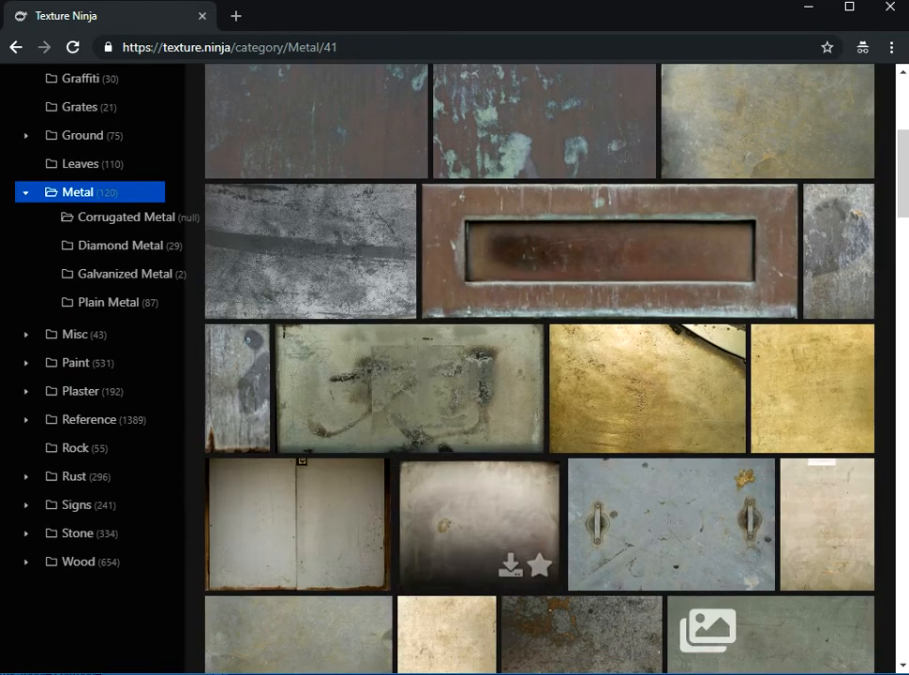
{"action": "scroll", "coordinate": [488, 525], "scroll_direction": "down", "scroll_amount": 8}
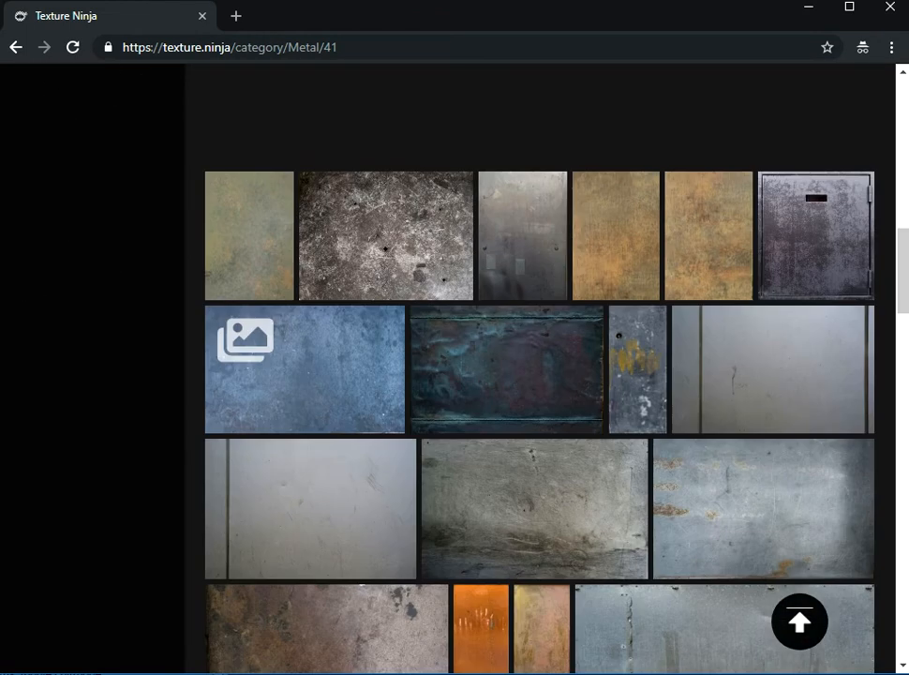
{"action": "scroll", "coordinate": [666, 488], "scroll_direction": "down", "scroll_amount": 3}
{"action": "scroll", "coordinate": [665, 487], "scroll_direction": "up", "scroll_amount": 10}
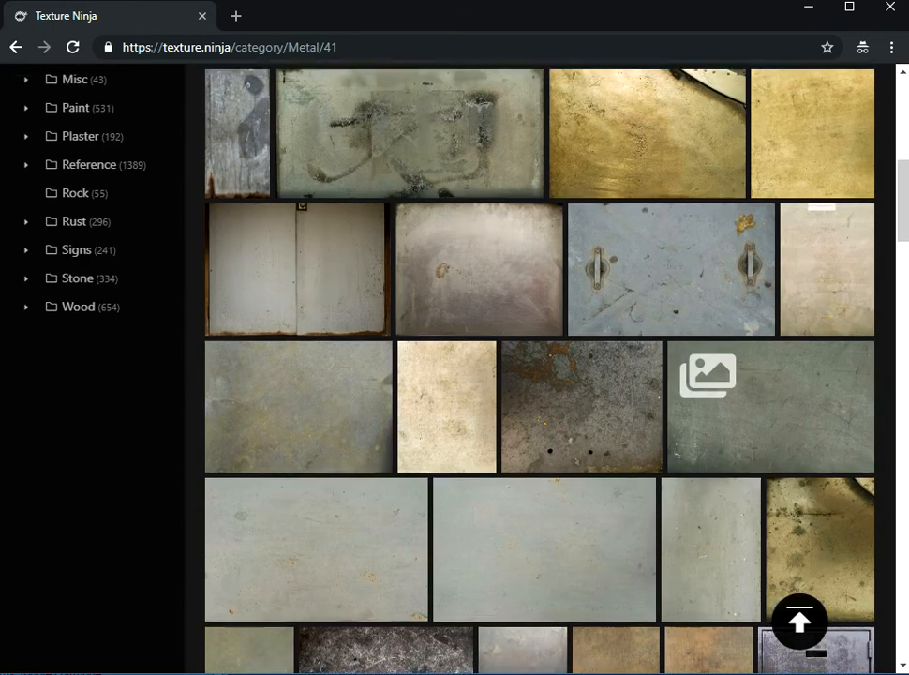